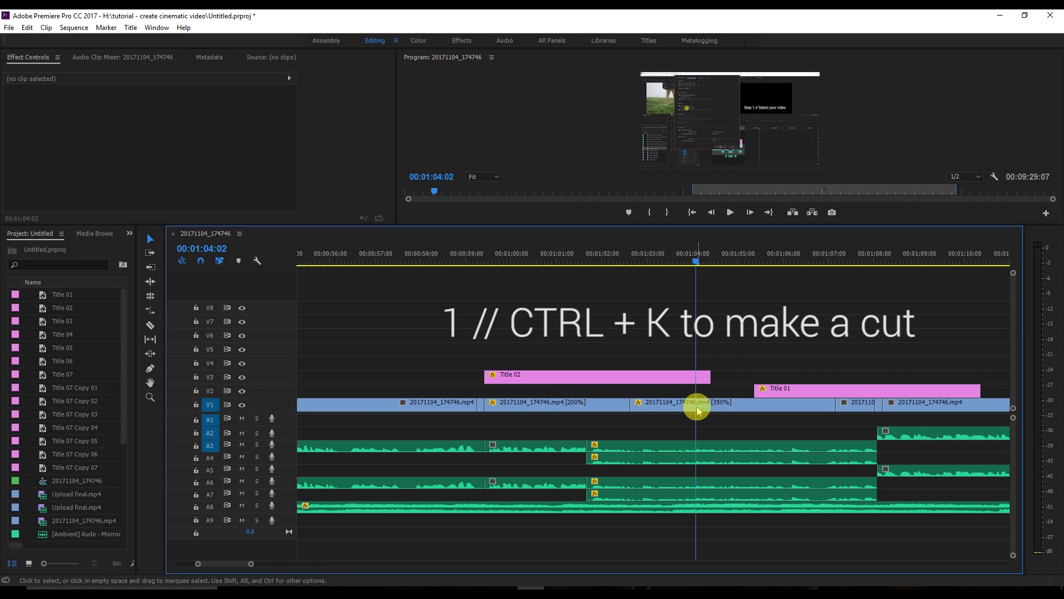
Step: Split the [350%] clip at the playhead with the Razor tool
{"action": "left_click_drag", "start_coordinate": [699, 261], "coordinate": [700, 266]}
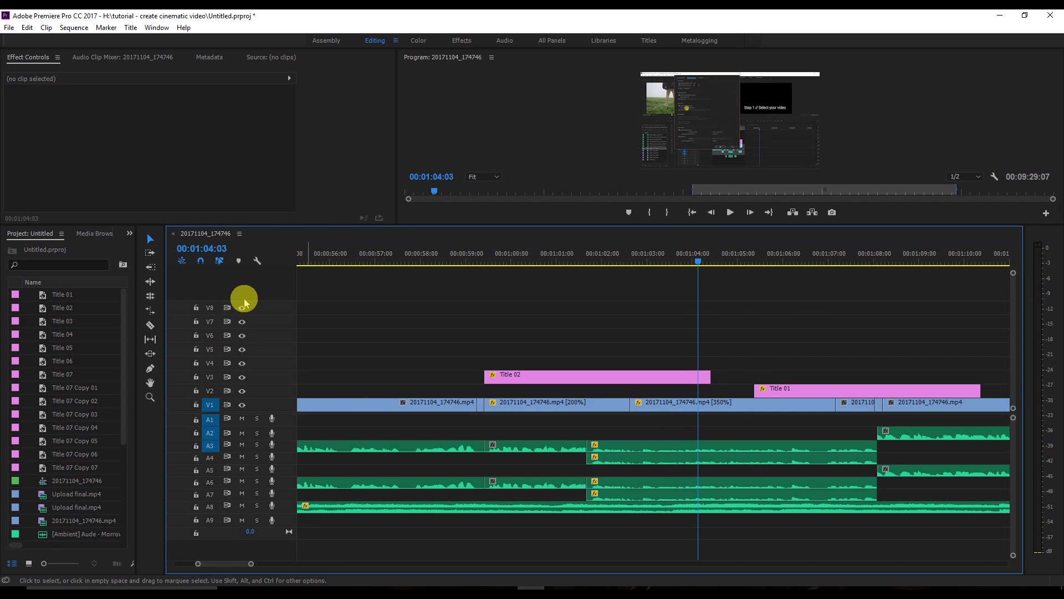
{"action": "left_click", "coordinate": [150, 325]}
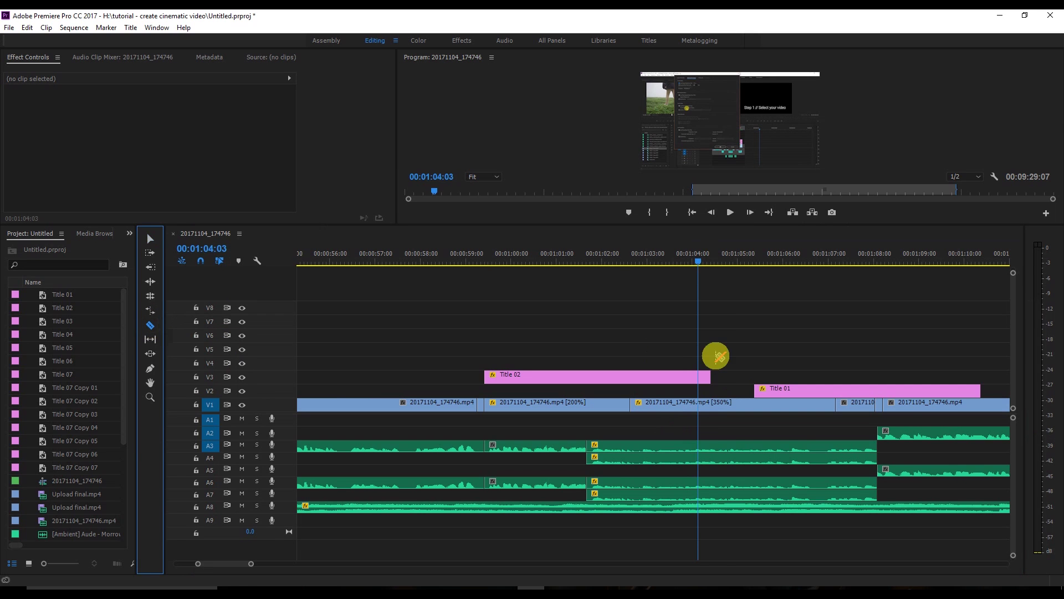
{"action": "left_click", "coordinate": [697, 404]}
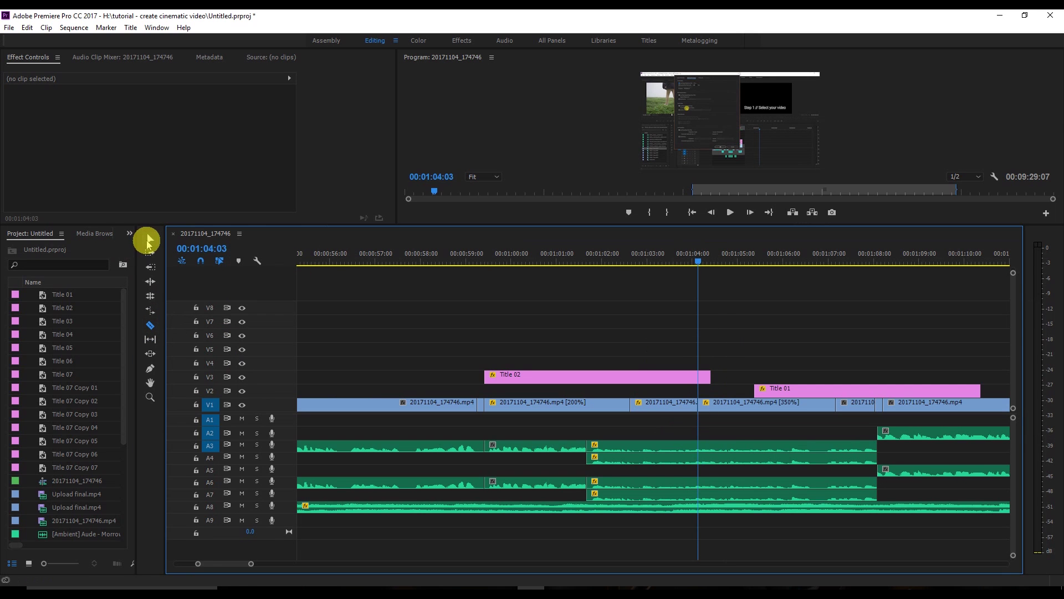
{"action": "left_click", "coordinate": [151, 240]}
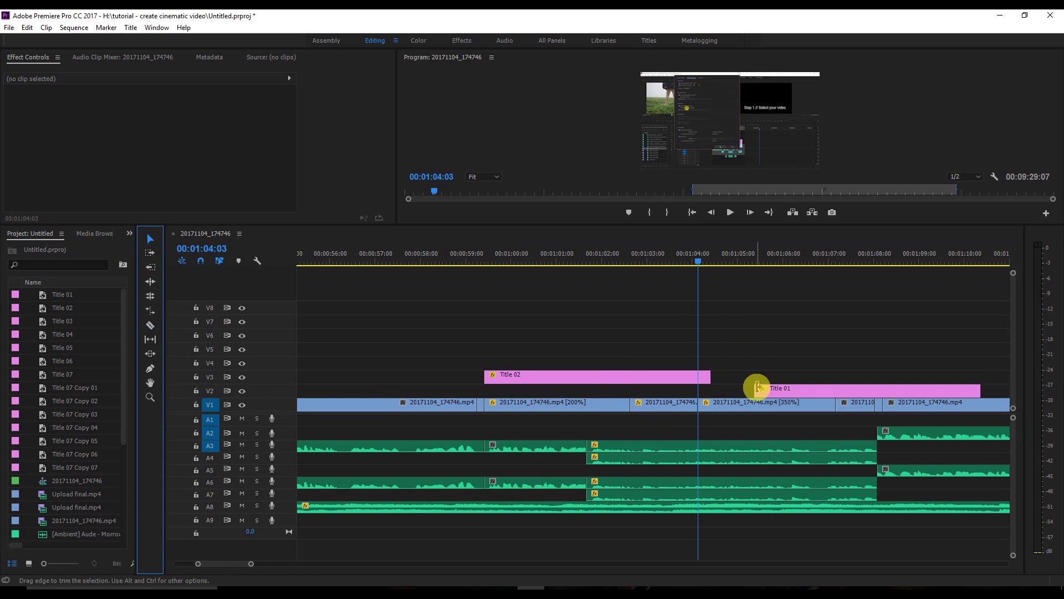
Step: Cut the selected [350%] clip twice with Ctrl+K, then undo both cuts
{"action": "left_click", "coordinate": [702, 409]}
{"action": "left_click_drag", "start_coordinate": [696, 253], "coordinate": [727, 264]}
{"action": "key", "text": "ctrl+k"}
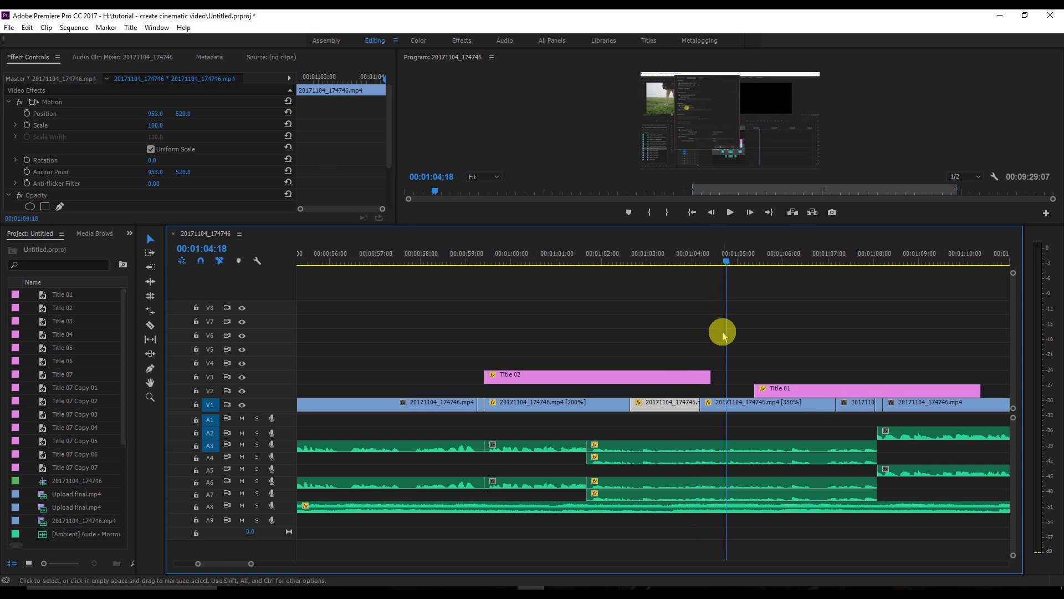
{"action": "key", "text": "ctrl+k"}
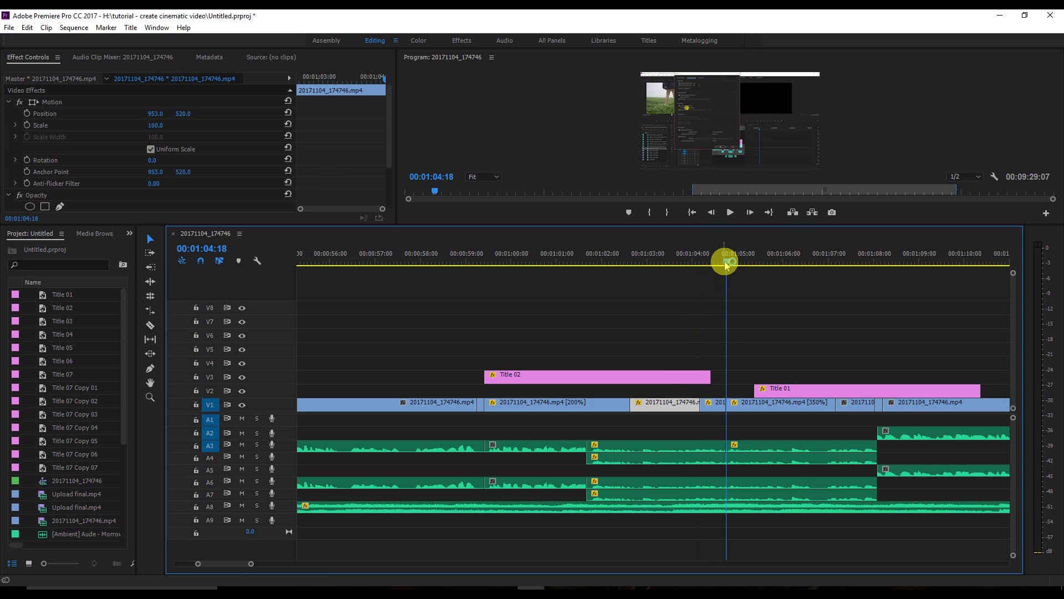
{"action": "left_click_drag", "start_coordinate": [724, 261], "coordinate": [746, 265]}
{"action": "key", "text": "ctrl+z"}
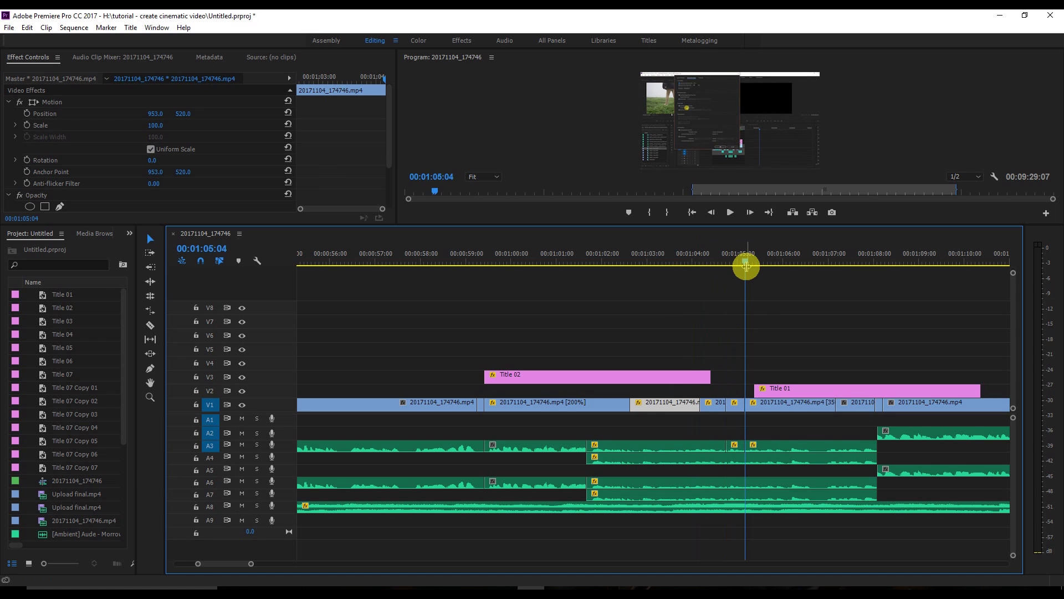
{"action": "key", "text": "ctrl+z"}
Step: Cut every track at 00:01:03:10 with Ctrl+Shift+K
{"action": "left_click", "coordinate": [695, 260]}
{"action": "left_click_drag", "start_coordinate": [696, 261], "coordinate": [664, 258]}
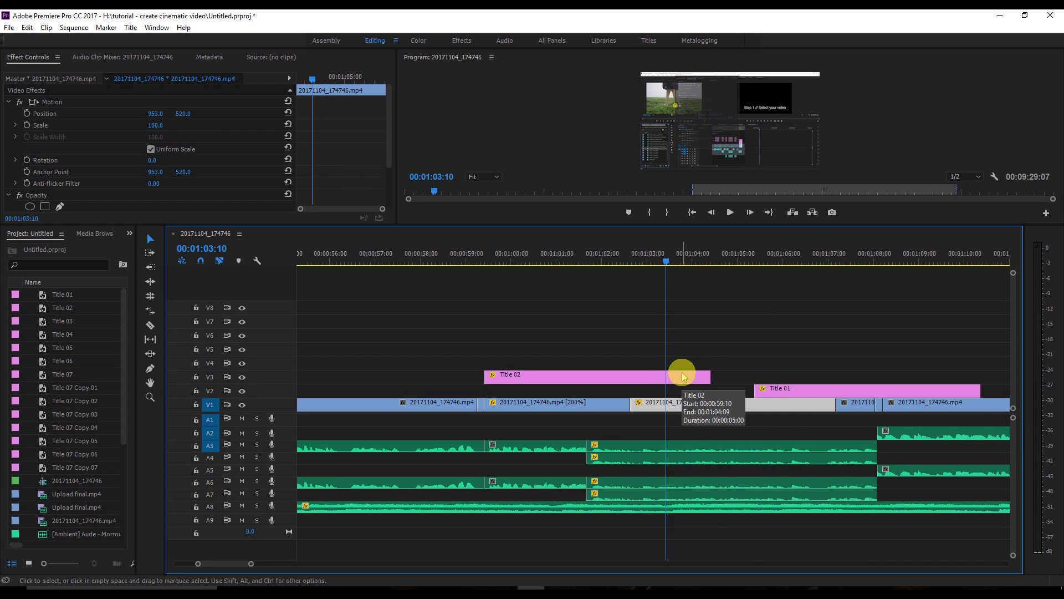
{"action": "key", "text": "ctrl+shift+k"}
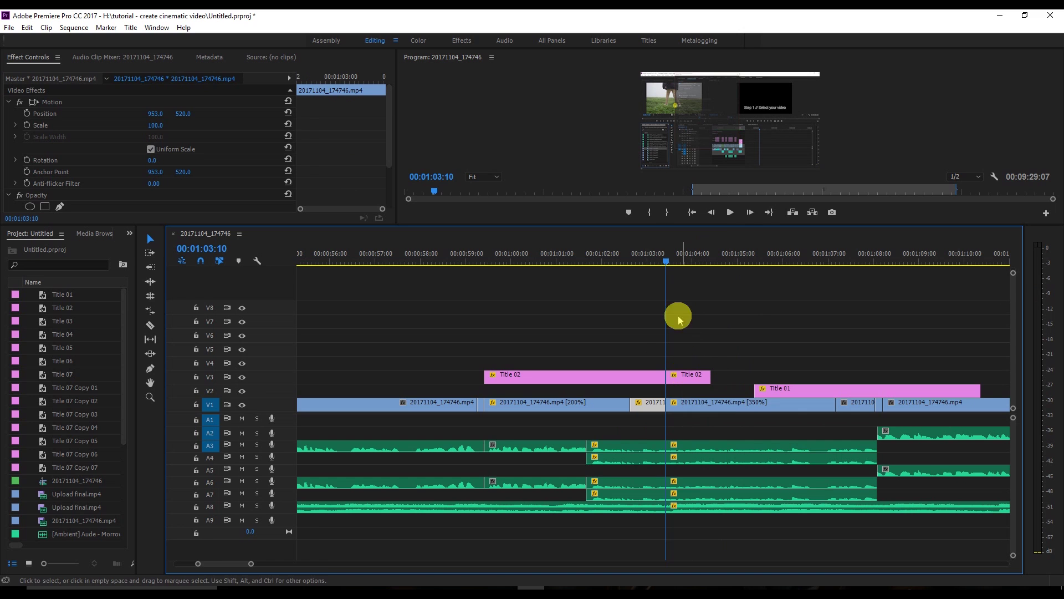
{"action": "left_click_drag", "start_coordinate": [665, 263], "coordinate": [682, 263]}
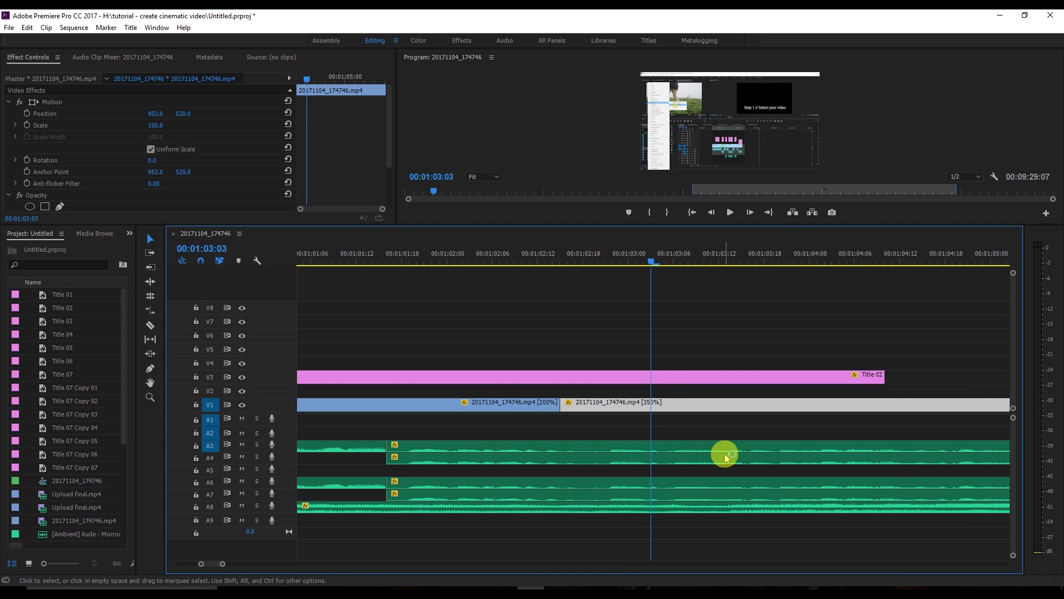
{"action": "key", "text": "Right"}
{"action": "key", "text": "Right"}
{"action": "key", "text": "Right"}
{"action": "key", "text": "Right"}
{"action": "key", "text": "Right"}
{"action": "key", "text": "Right"}
{"action": "key", "text": "Right"}
{"action": "key", "text": "Right"}
{"action": "key", "text": "Right"}
{"action": "key", "text": "Right"}
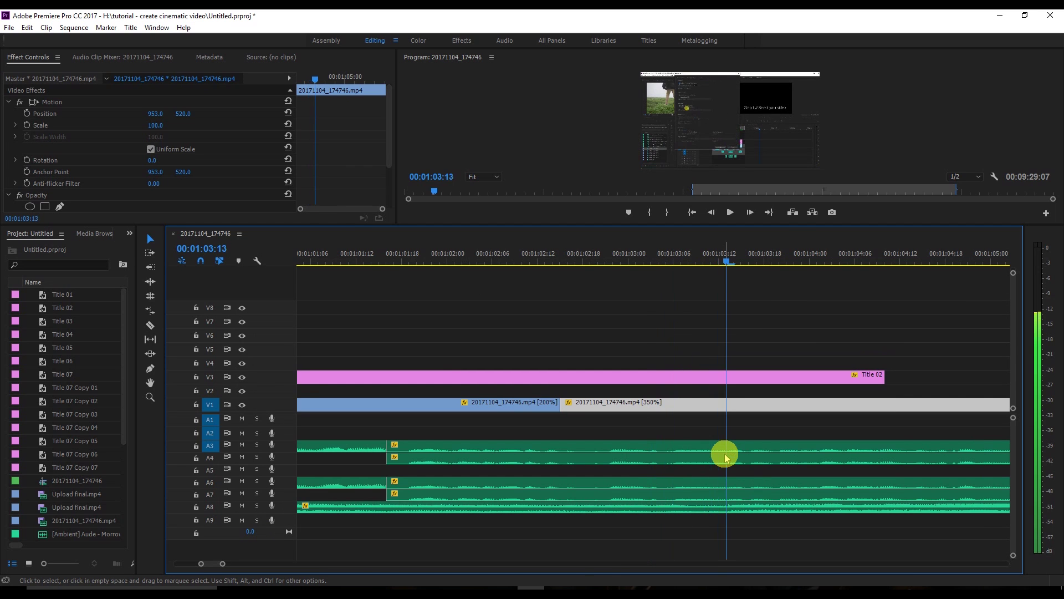
{"action": "key", "text": "Right"}
{"action": "key", "text": "Right"}
{"action": "key", "text": "Right"}
{"action": "key", "text": "shift+Left"}
{"action": "key", "text": "shift+Left"}
{"action": "key", "text": "shift+Left"}
{"action": "key", "text": "shift+Left"}
{"action": "key", "text": "Right"}
{"action": "key", "text": "Right"}
{"action": "key", "text": "Right"}
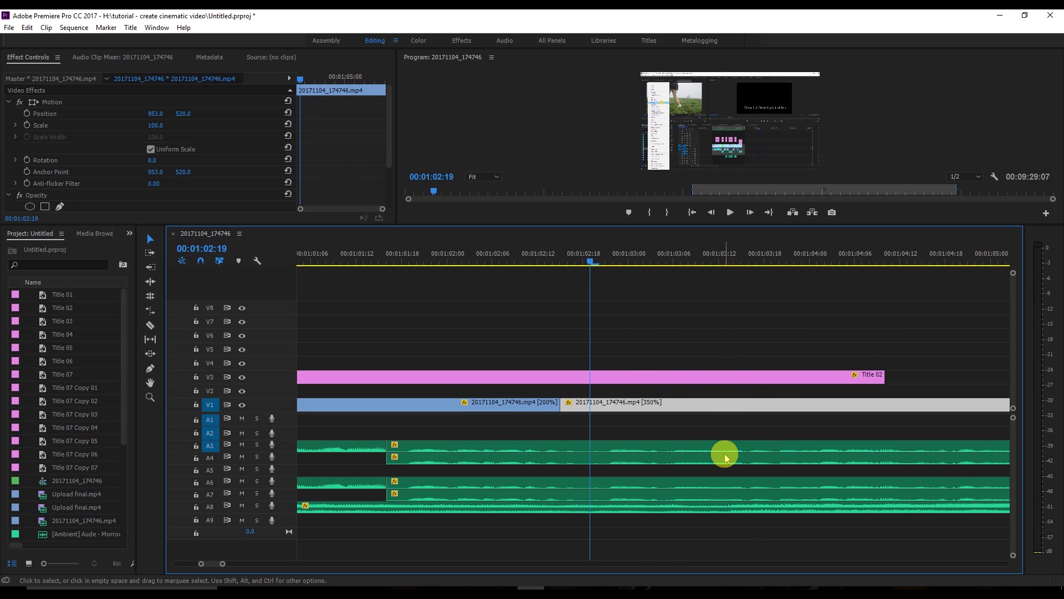
{"action": "key", "text": "Left"}
{"action": "key", "text": "Left"}
{"action": "key", "text": "Left"}
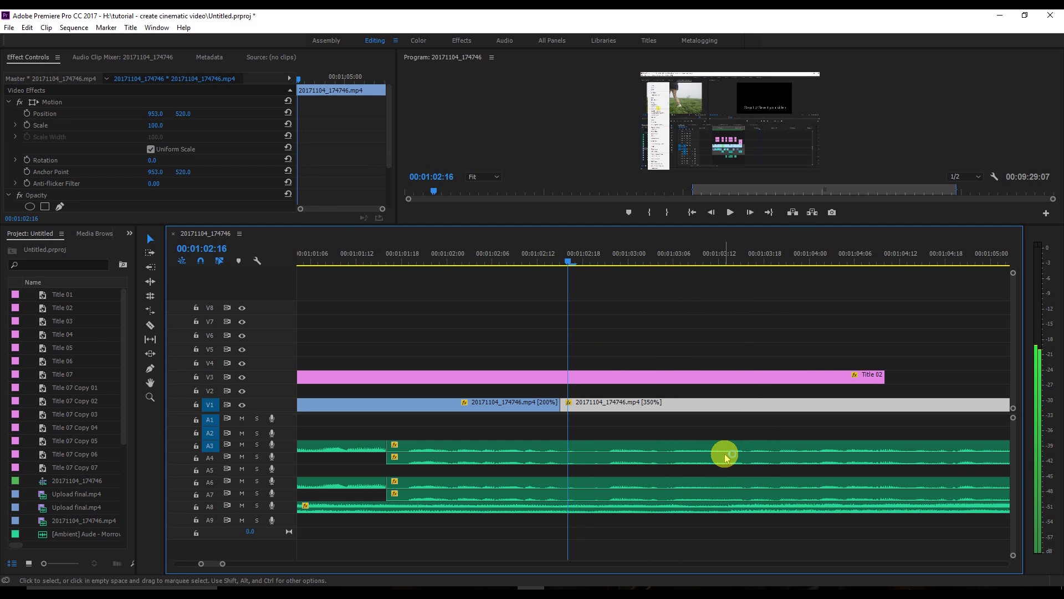
{"action": "key", "text": "Left"}
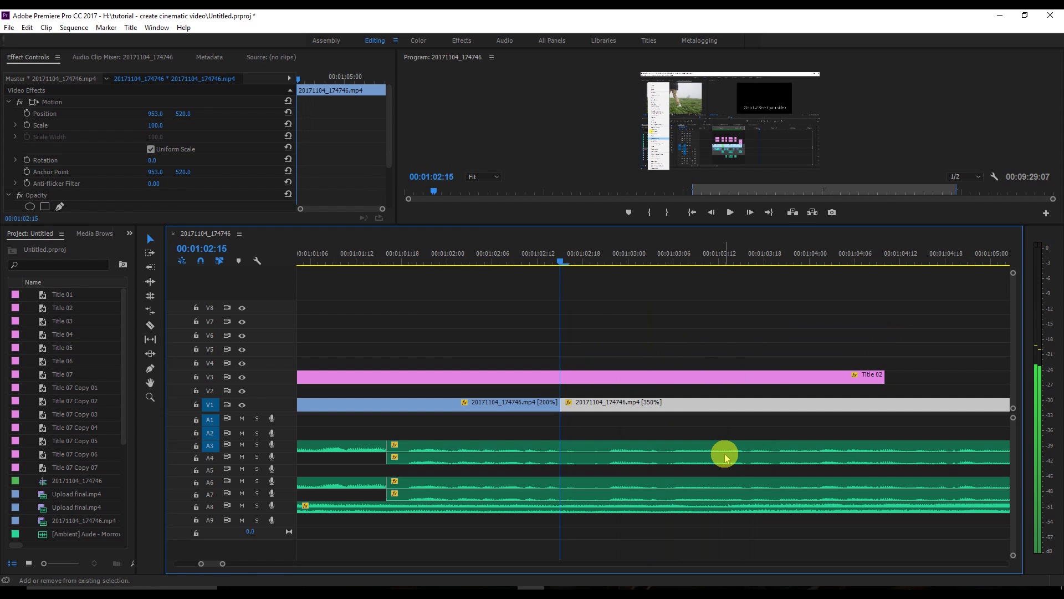
{"action": "key", "text": "shift+Right"}
{"action": "key", "text": "shift+Right"}
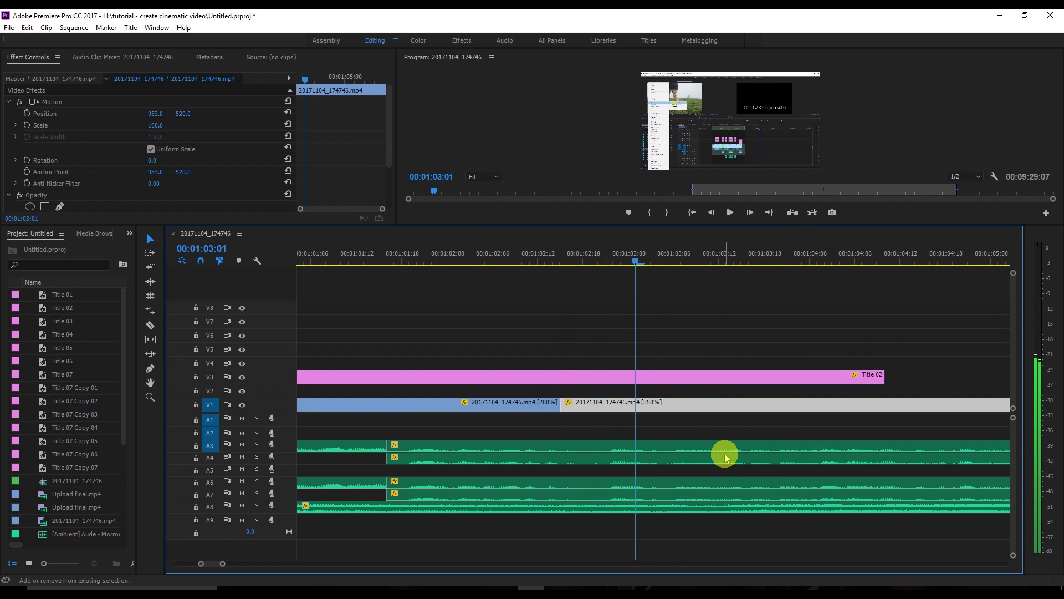
{"action": "key", "text": "ctrl"}
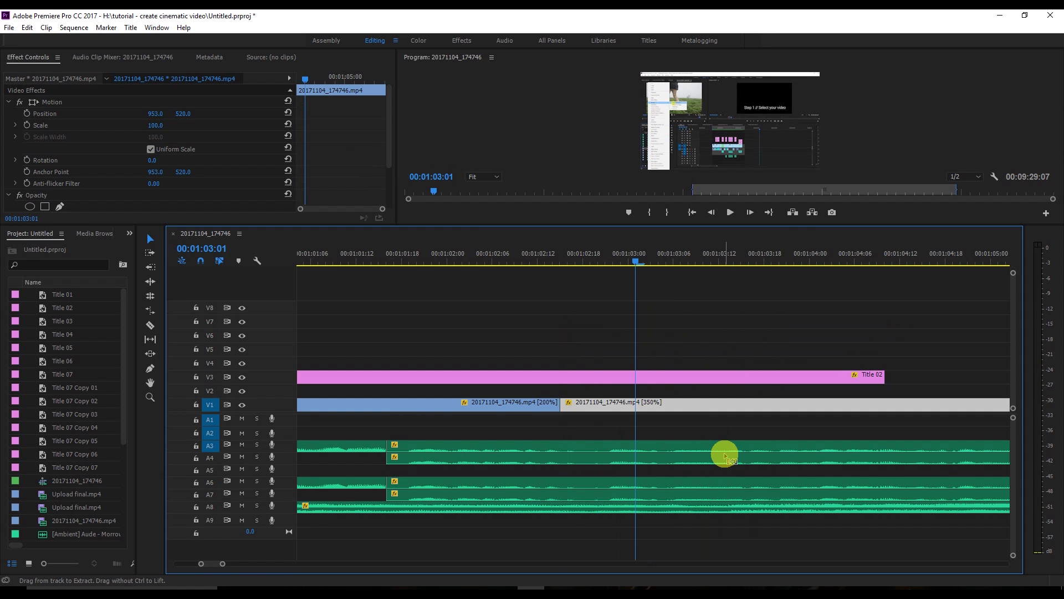
{"action": "key", "text": "ctrl+k"}
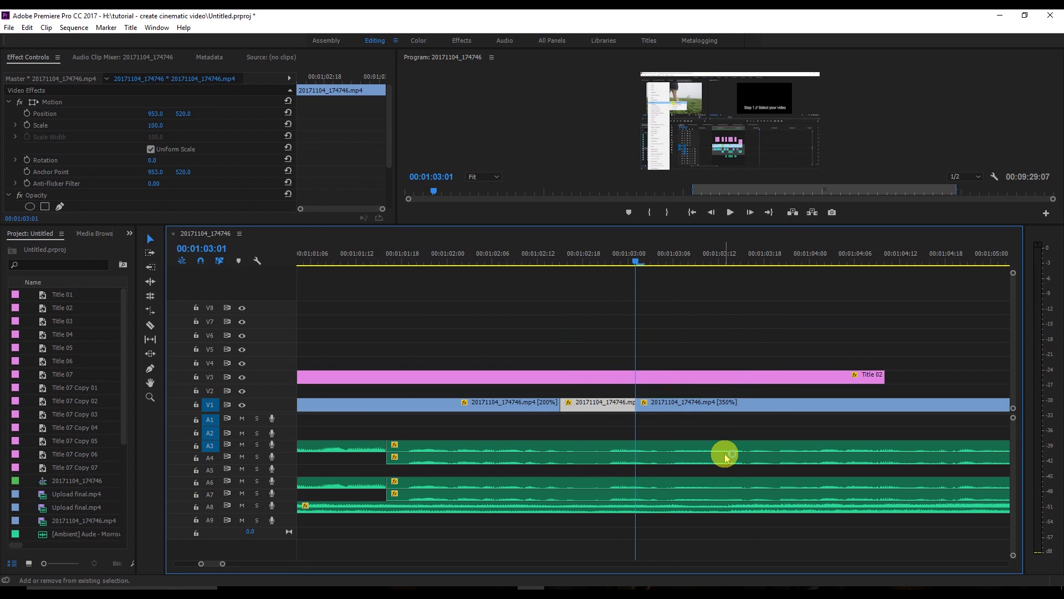
{"action": "key", "text": "shift+Left"}
{"action": "key", "text": "shift+Left"}
{"action": "key", "text": "shift+Left"}
{"action": "key", "text": "shift+Left"}
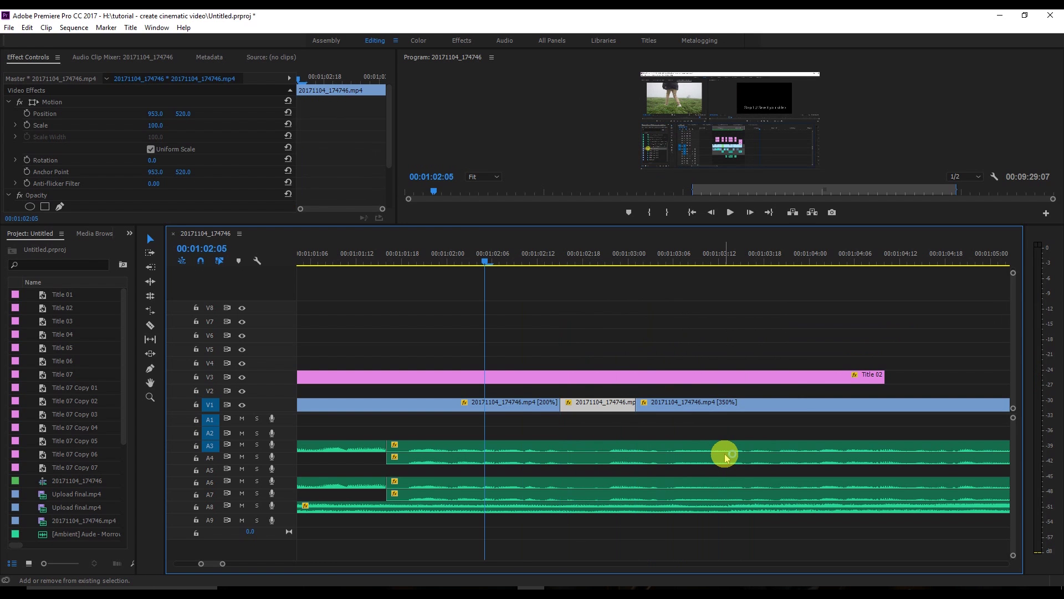
{"action": "key", "text": "ctrl+k"}
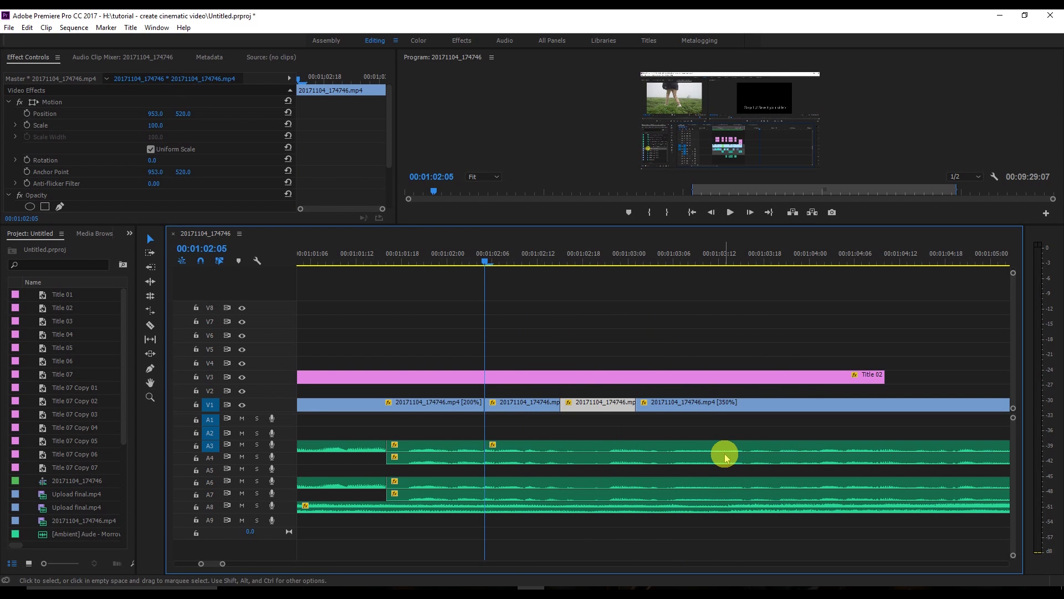
{"action": "key", "text": "ctrl+z"}
{"action": "key", "text": "ctrl+z"}
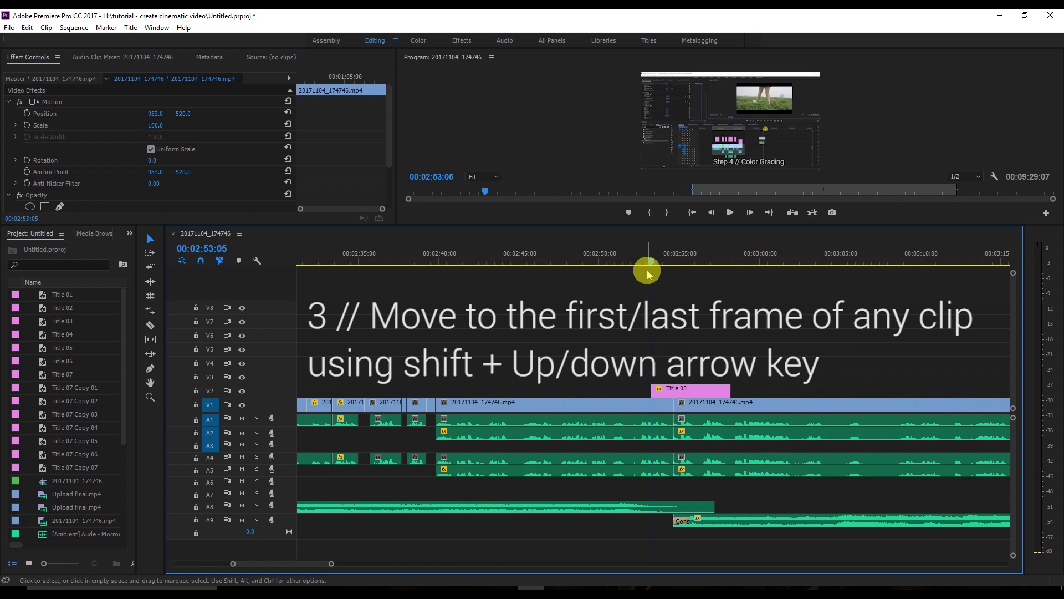
Step: Step the playhead between clip edit points with Shift+Up/Down, ending at 00:02:35:17
{"action": "left_click_drag", "start_coordinate": [652, 258], "coordinate": [466, 277]}
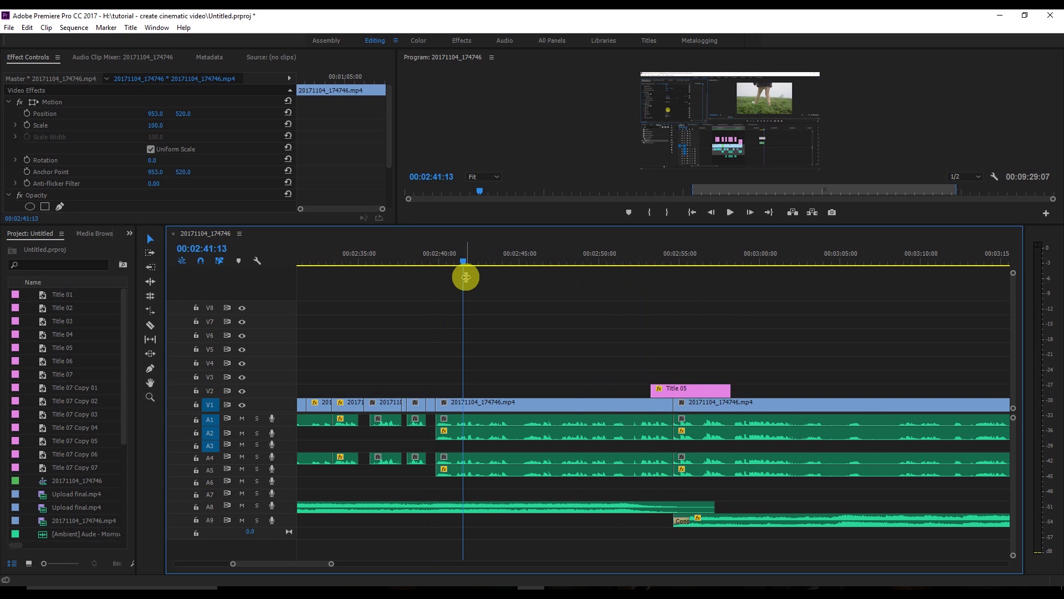
{"action": "key", "text": "shift+Up"}
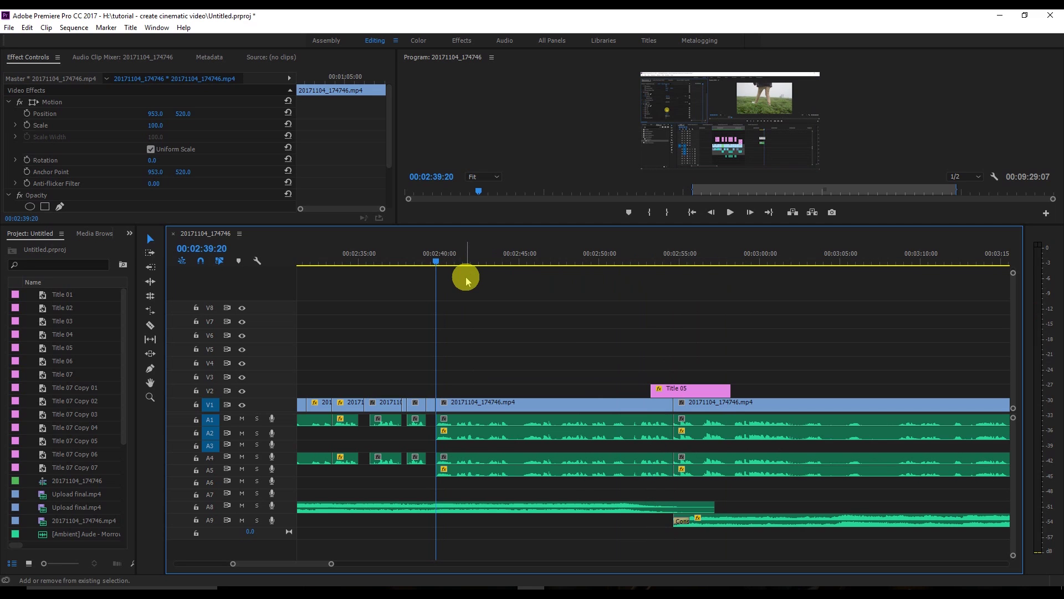
{"action": "key", "text": "shift+Up"}
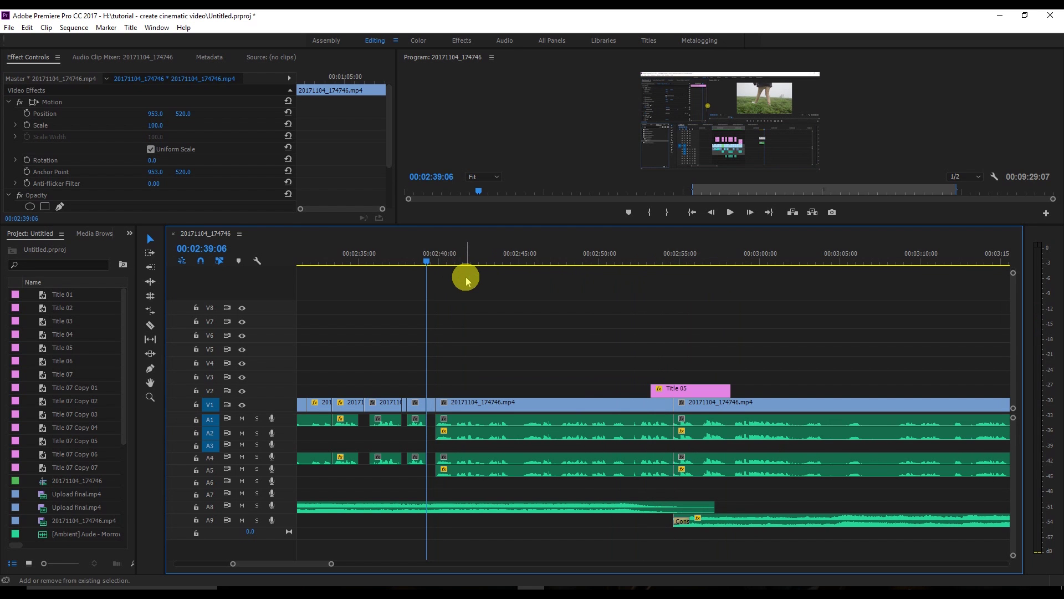
{"action": "key", "text": "shift+Down"}
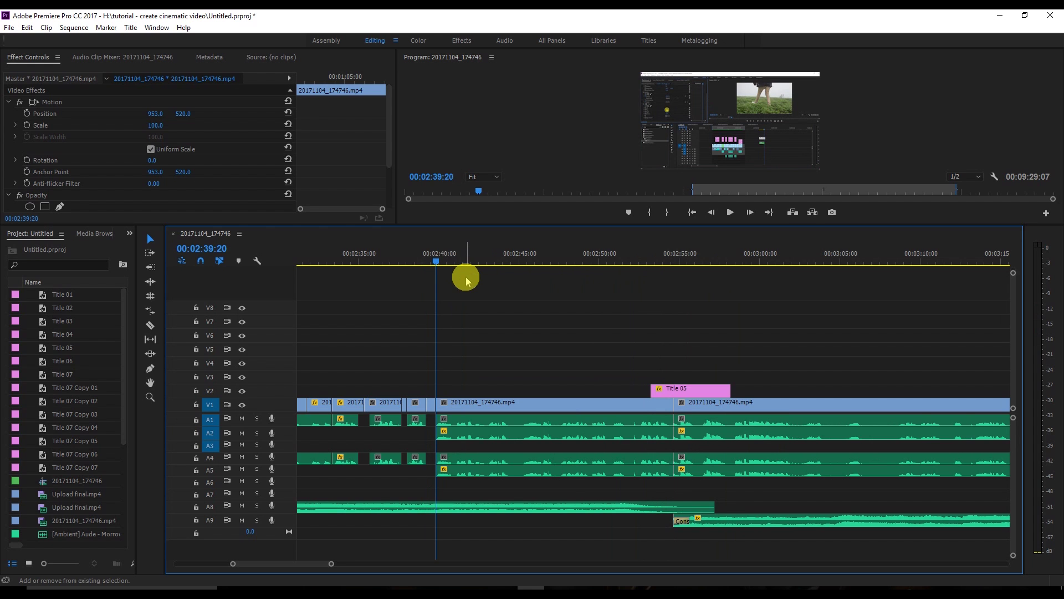
{"action": "left_click", "coordinate": [466, 281]}
{"action": "key", "text": "shift+Up"}
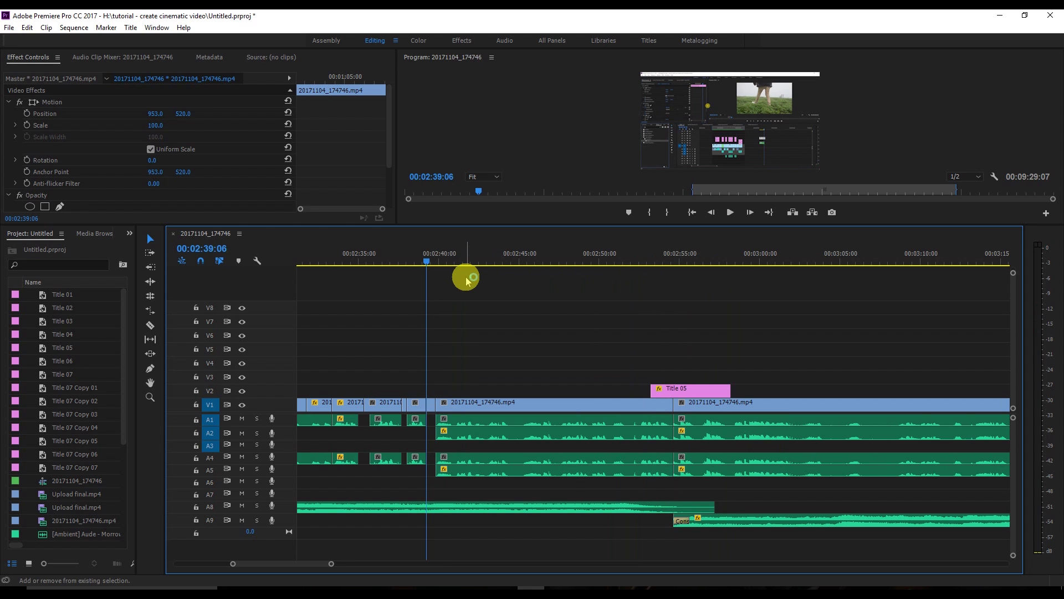
{"action": "key", "text": "shift+Up"}
{"action": "key", "text": "shift+Up"}
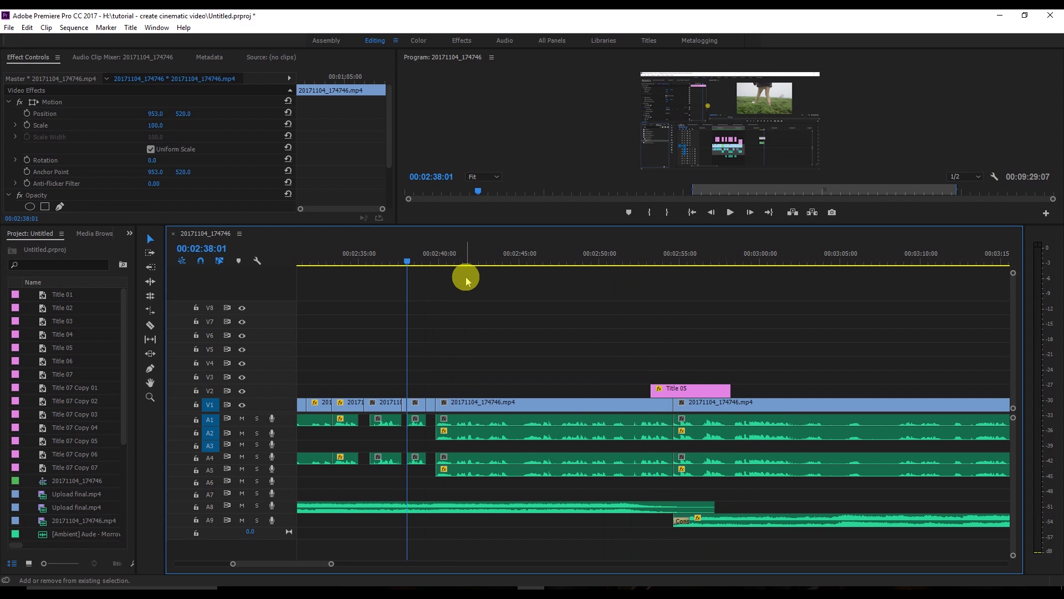
{"action": "key", "text": "shift+Up"}
{"action": "left_click", "coordinate": [466, 280]}
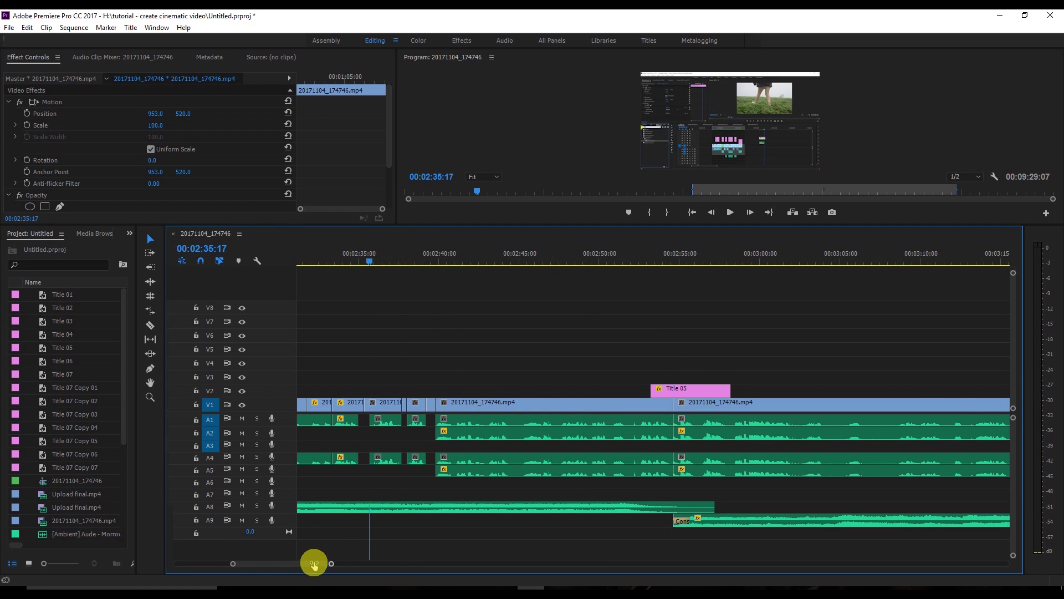
Step: Select the 240% speed clip on V1 and turn off targeting for audio tracks A1–A3
{"action": "left_click_drag", "start_coordinate": [314, 564], "coordinate": [293, 563]}
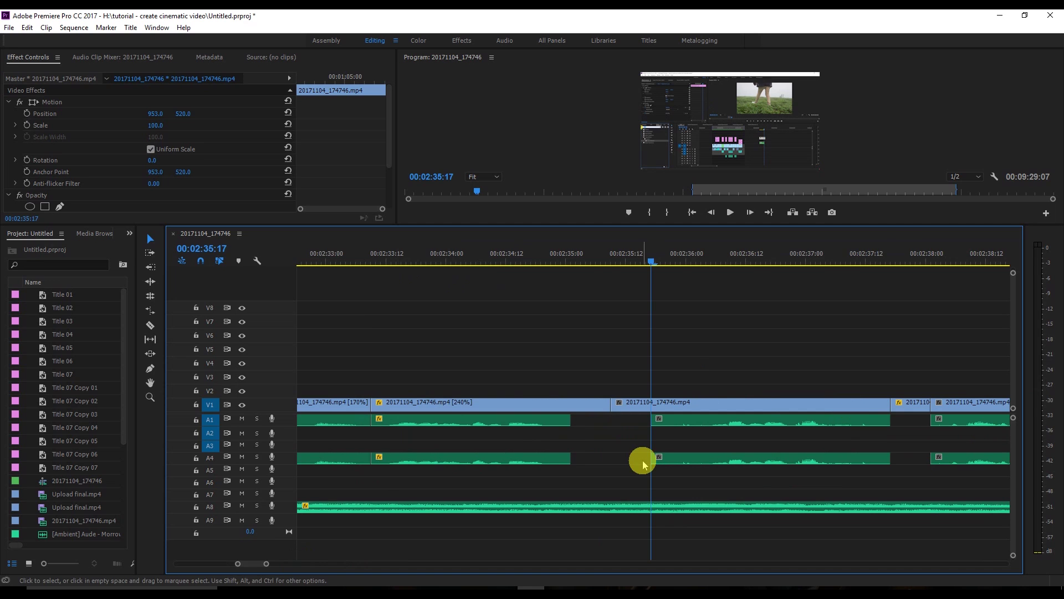
{"action": "key", "text": "shift"}
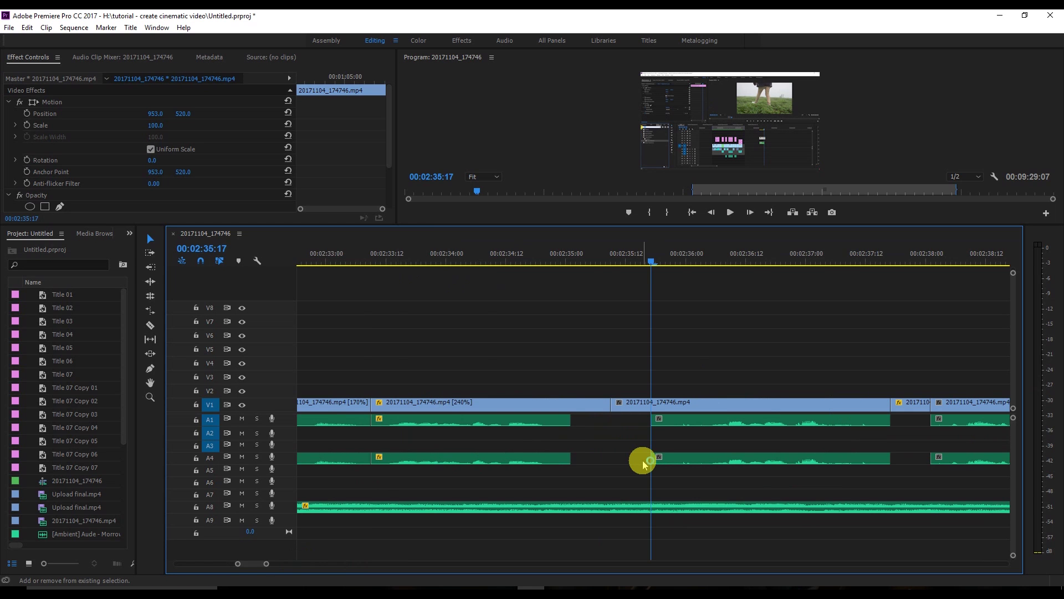
{"action": "key", "text": "Up"}
{"action": "key", "text": "Up"}
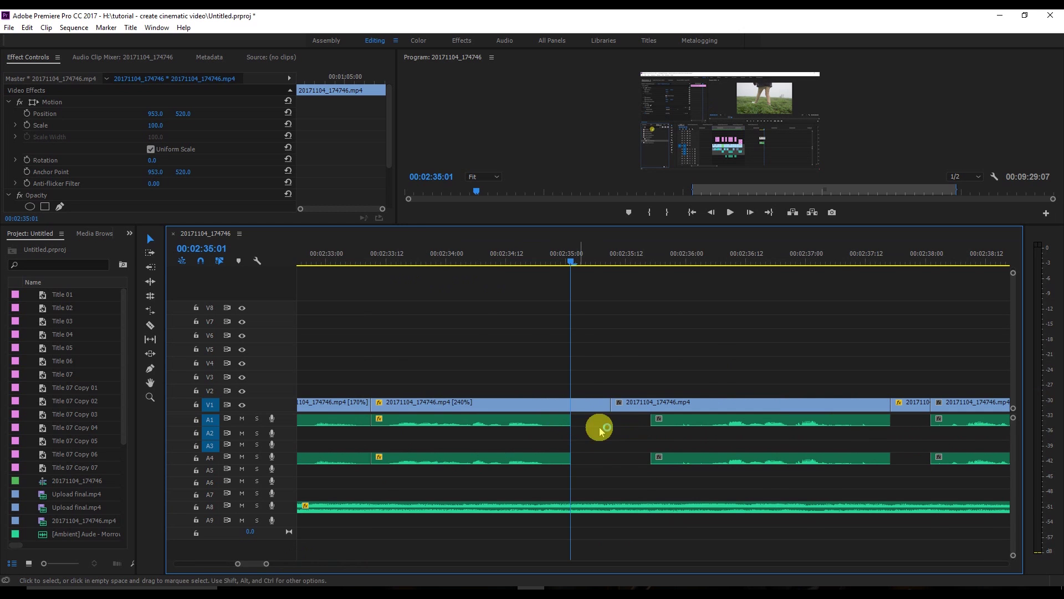
{"action": "left_click", "coordinate": [555, 403]}
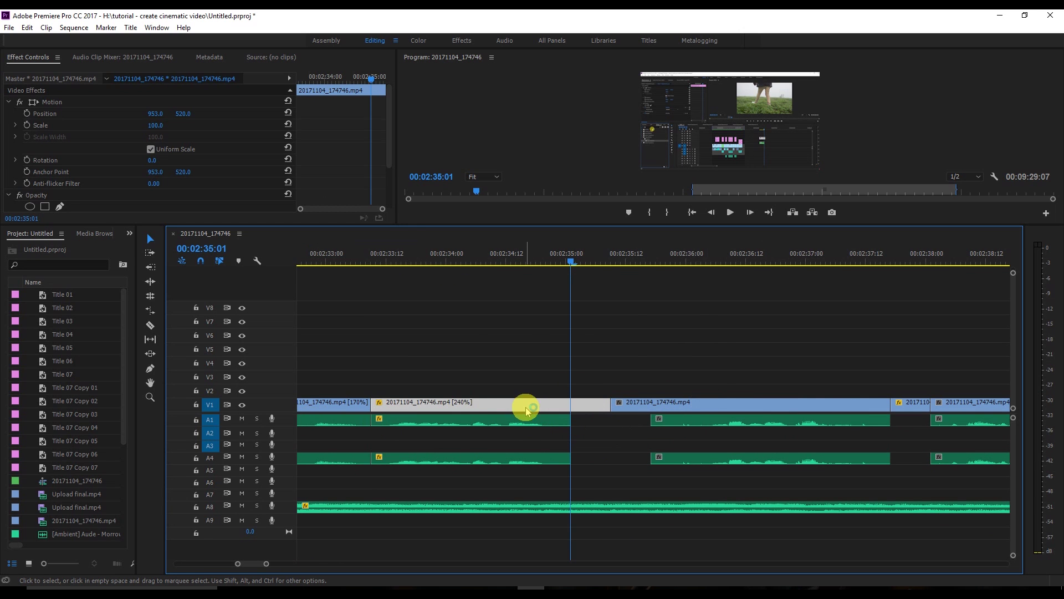
{"action": "left_click", "coordinate": [211, 421], "text": "shift"}
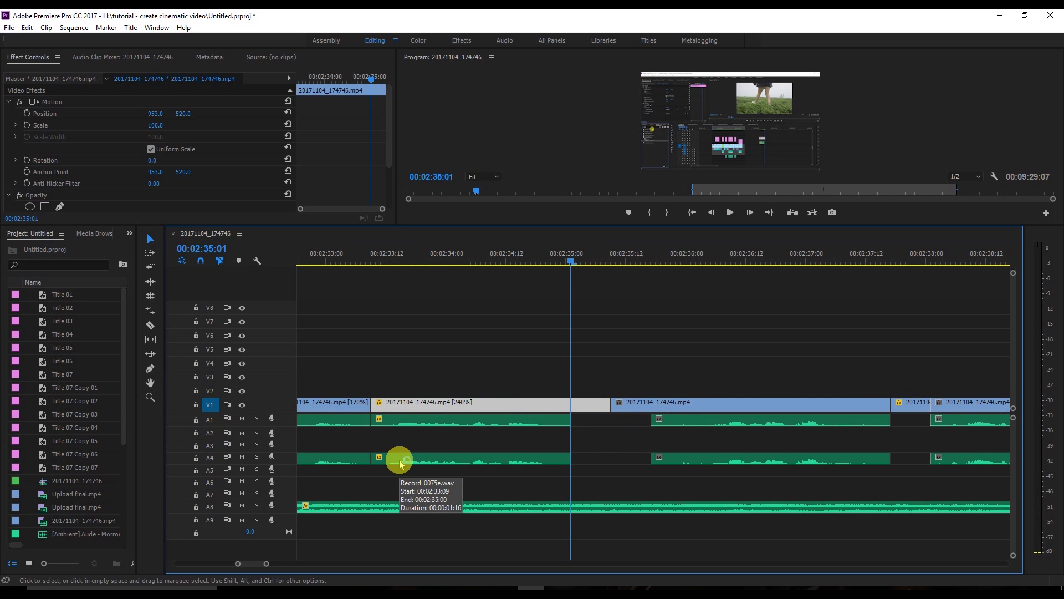
Step: Jump between edit points with the Up/Down arrows, then fit the whole sequence with \
{"action": "key", "text": "Up"}
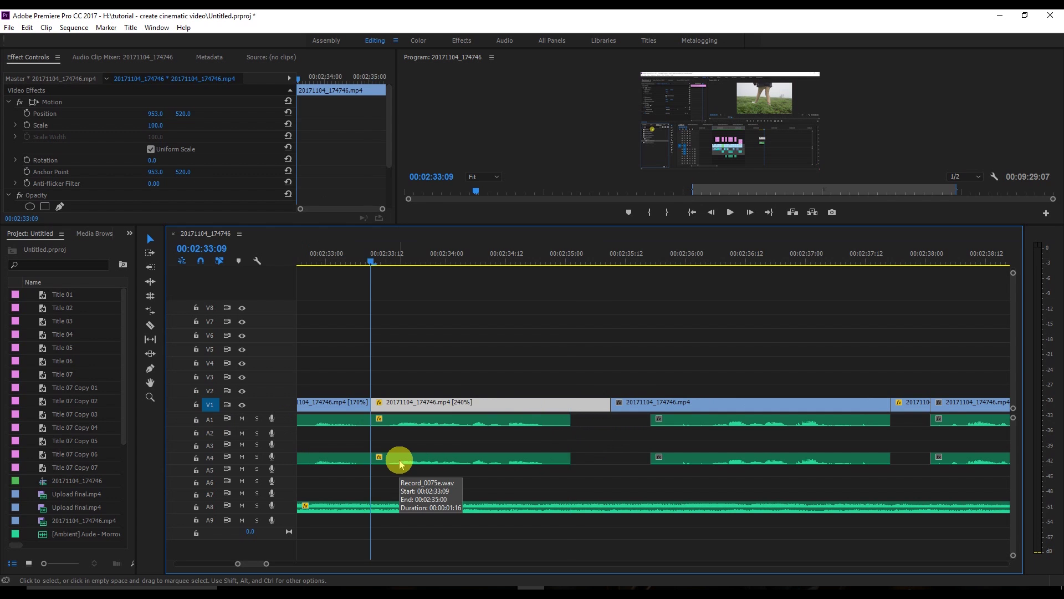
{"action": "key", "text": "Down"}
{"action": "key", "text": "Down"}
{"action": "key", "text": "Down"}
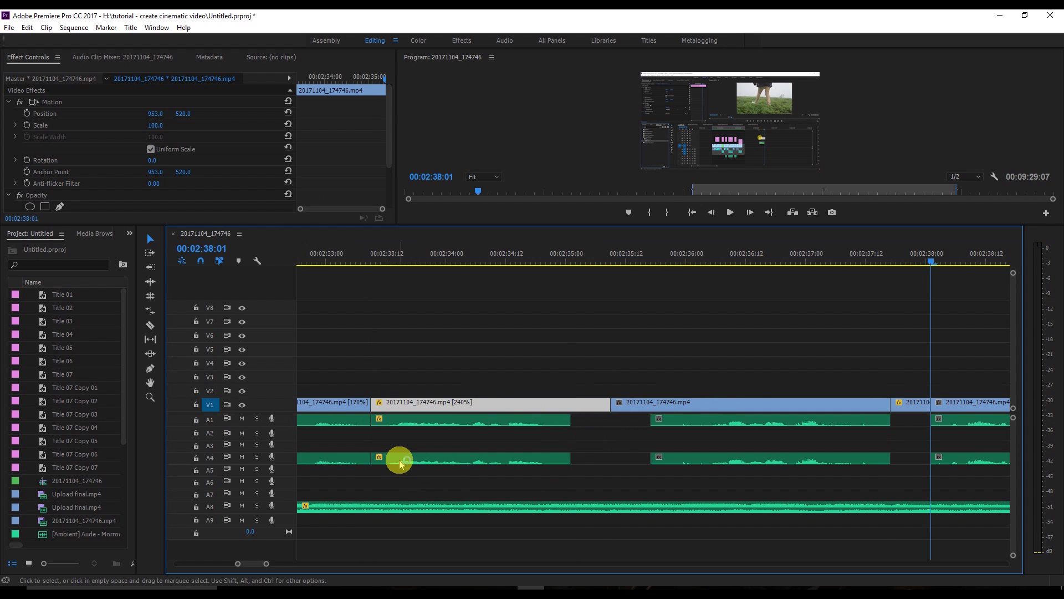
{"action": "key", "text": "Down"}
{"action": "key", "text": "Down"}
{"action": "key", "text": "Down"}
{"action": "key", "text": "Down"}
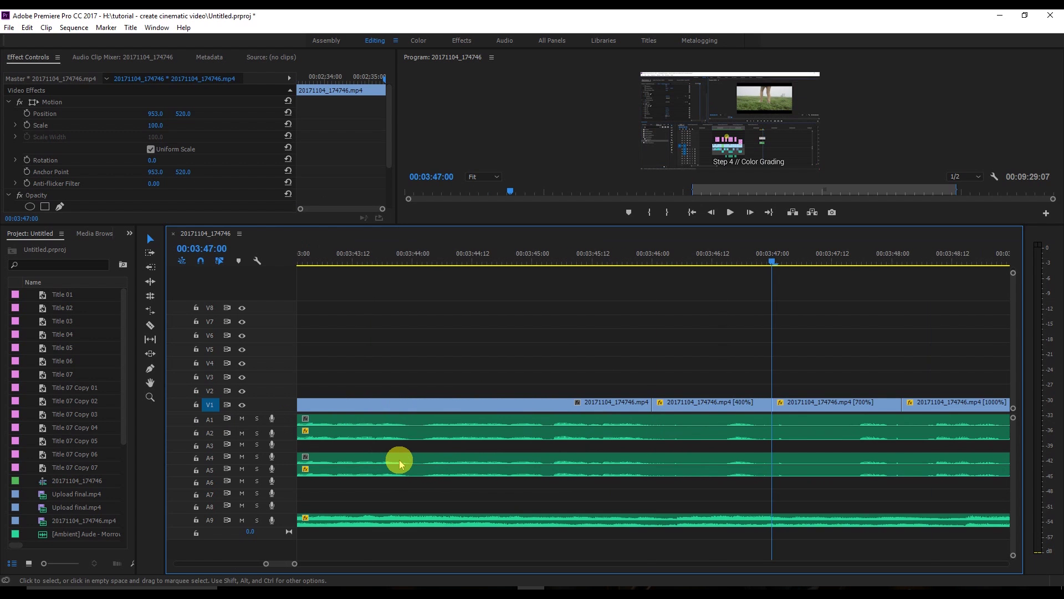
{"action": "key", "text": "Down"}
{"action": "key", "text": "Down"}
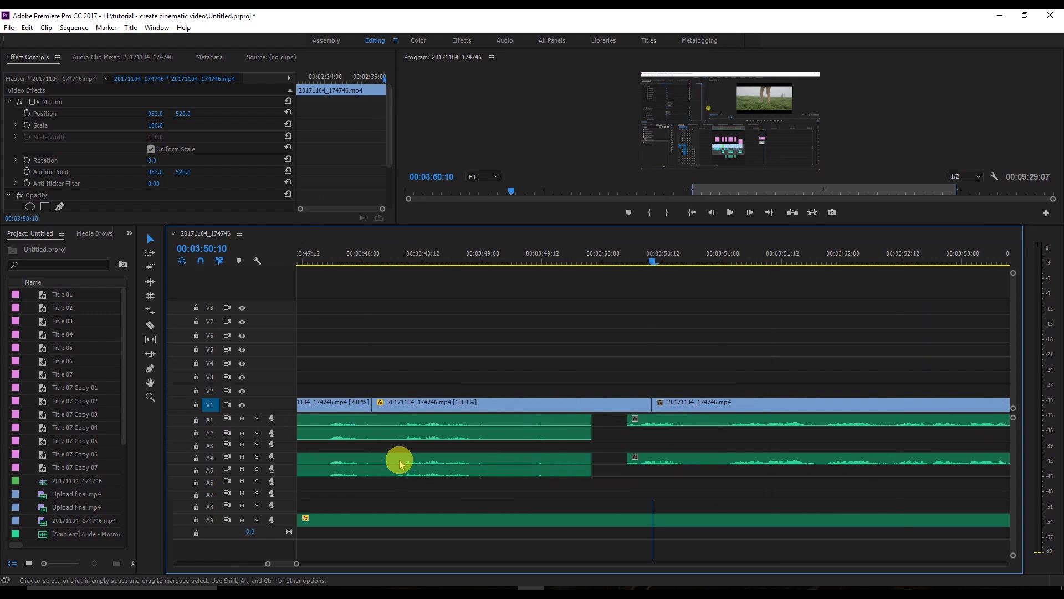
{"action": "key", "text": "Down"}
{"action": "key", "text": "Down"}
{"action": "key", "text": "Down"}
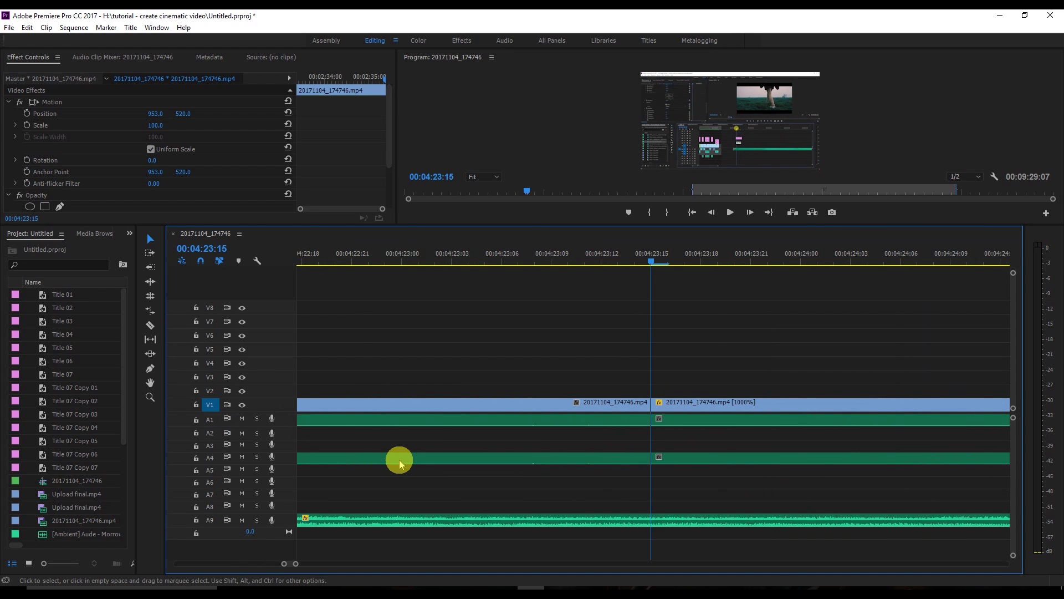
{"action": "key", "text": "minus"}
{"action": "key", "text": "minus"}
{"action": "key", "text": "backslash"}
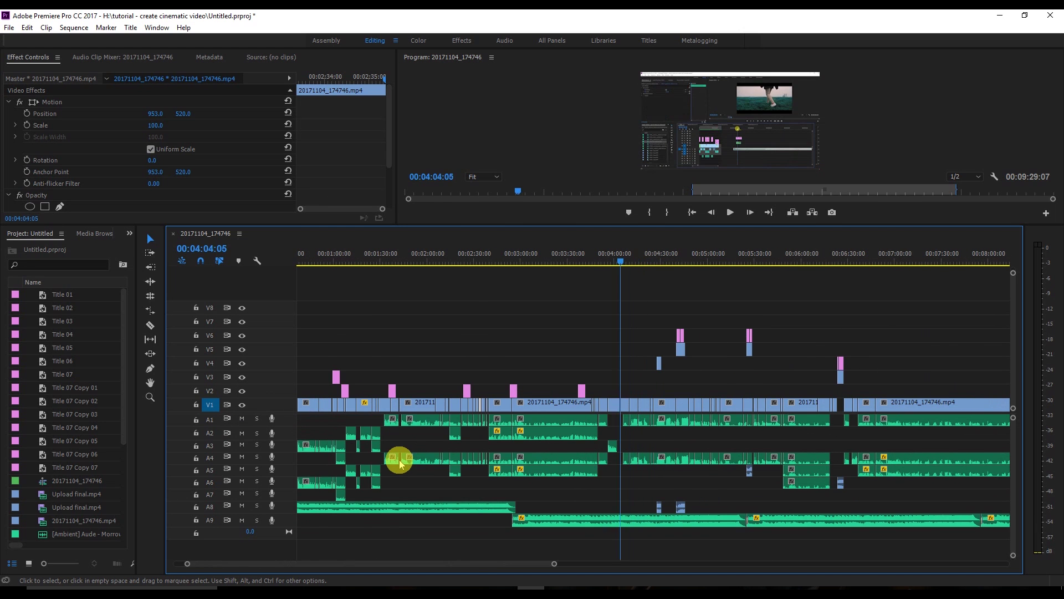
Step: Step through edit points to bring the playhead to the area near 00:02:27
{"action": "key", "text": "Up"}
{"action": "key", "text": "Up"}
{"action": "key", "text": "Up"}
{"action": "key", "text": "Up"}
{"action": "key", "text": "Up"}
{"action": "key", "text": "Up"}
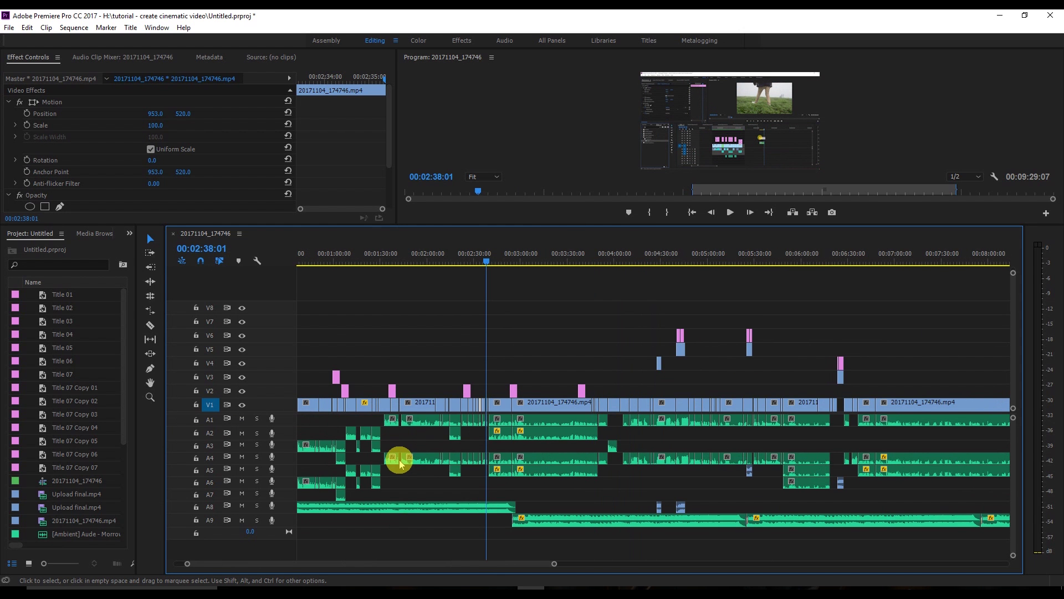
{"action": "key", "text": "Down"}
{"action": "key", "text": "Down"}
{"action": "key", "text": "Down"}
{"action": "key", "text": "Down"}
{"action": "key", "text": "Down"}
{"action": "key", "text": "Down"}
{"action": "key", "text": "Down"}
{"action": "key", "text": "Down"}
{"action": "key", "text": "Down"}
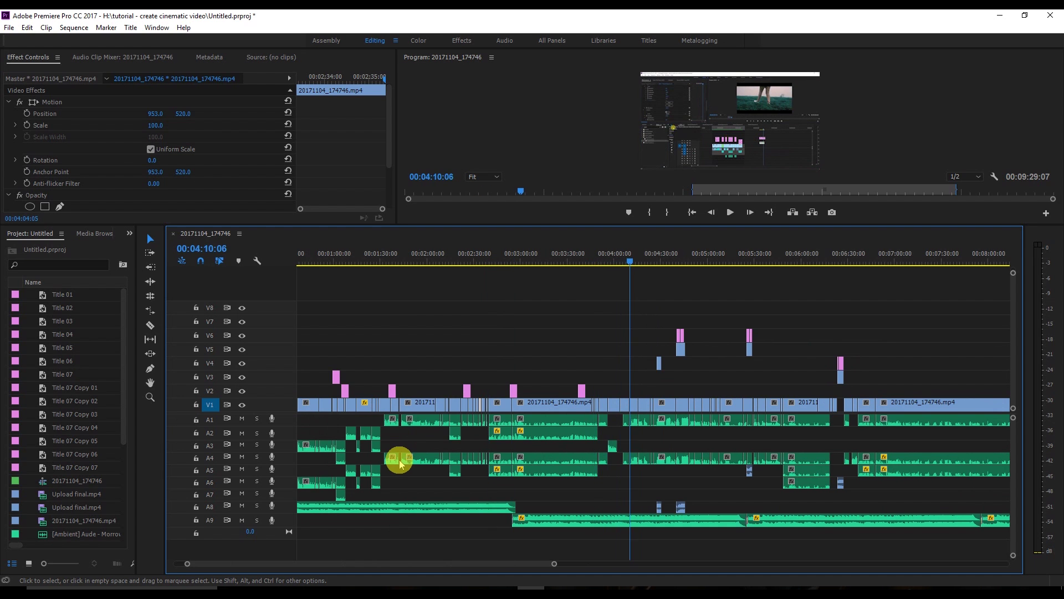
{"action": "key", "text": "Down"}
{"action": "key", "text": "Down"}
{"action": "key", "text": "Down"}
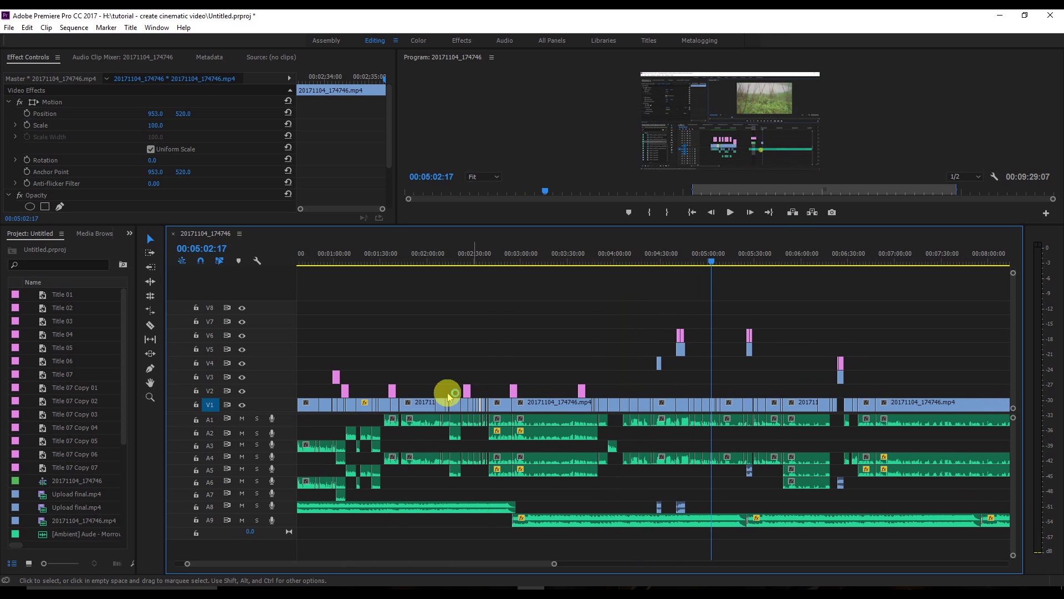
{"action": "left_click_drag", "start_coordinate": [710, 261], "coordinate": [676, 269]}
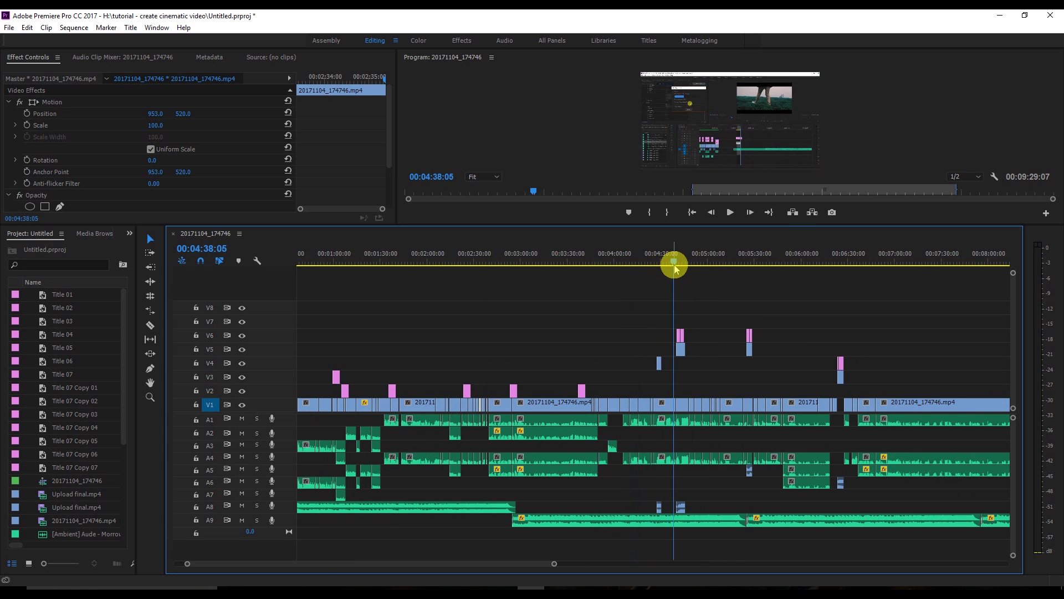
{"action": "key", "text": "Up"}
{"action": "key", "text": "Up"}
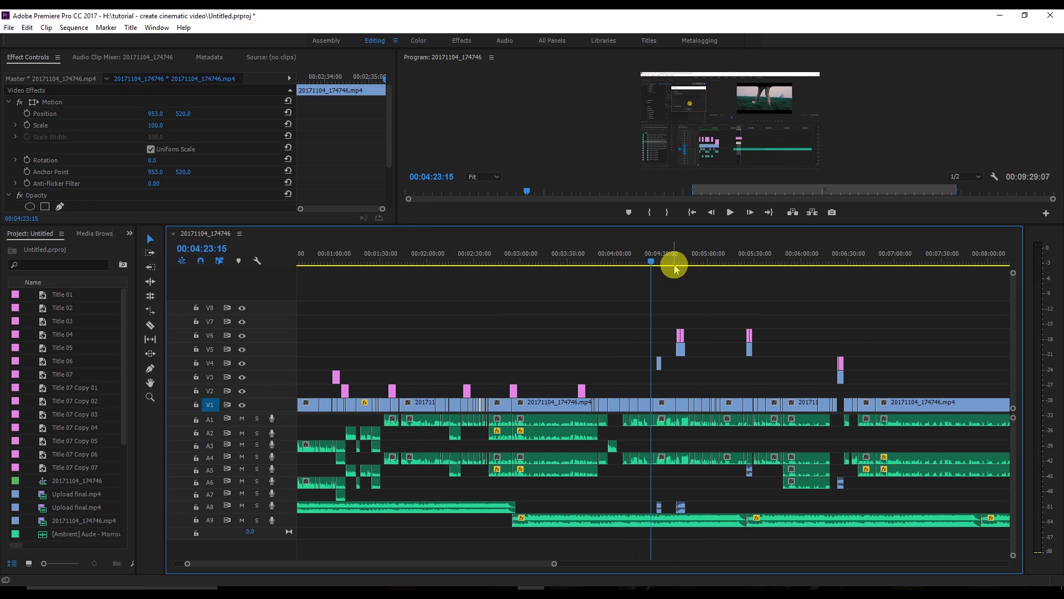
{"action": "key", "text": "Up"}
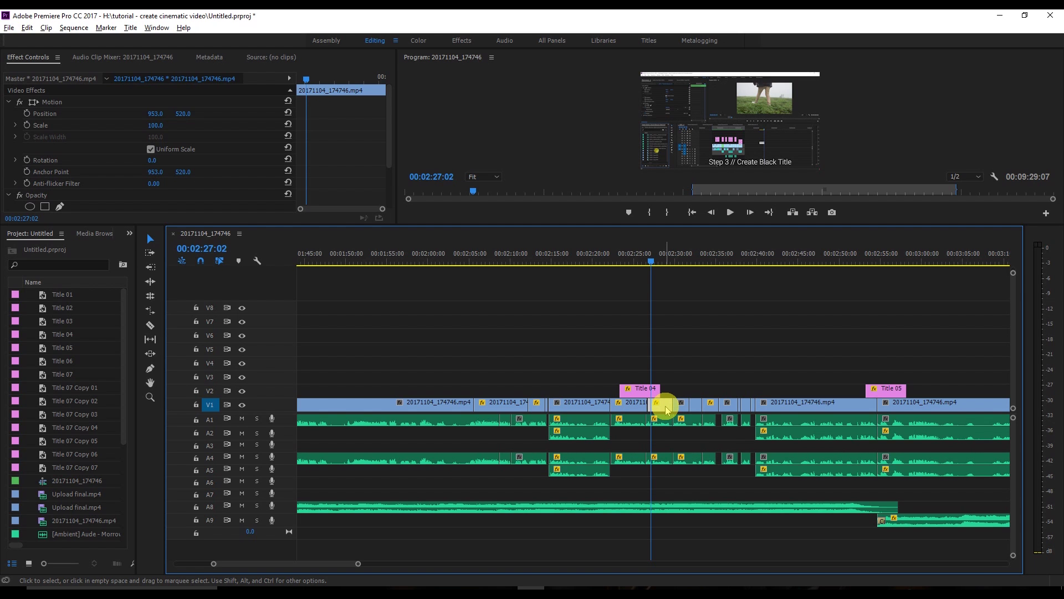
Step: Alt-drag a copy of the short V1 clip onto track V6 near 00:02:33
{"action": "left_click_drag", "start_coordinate": [665, 408], "coordinate": [704, 337]}
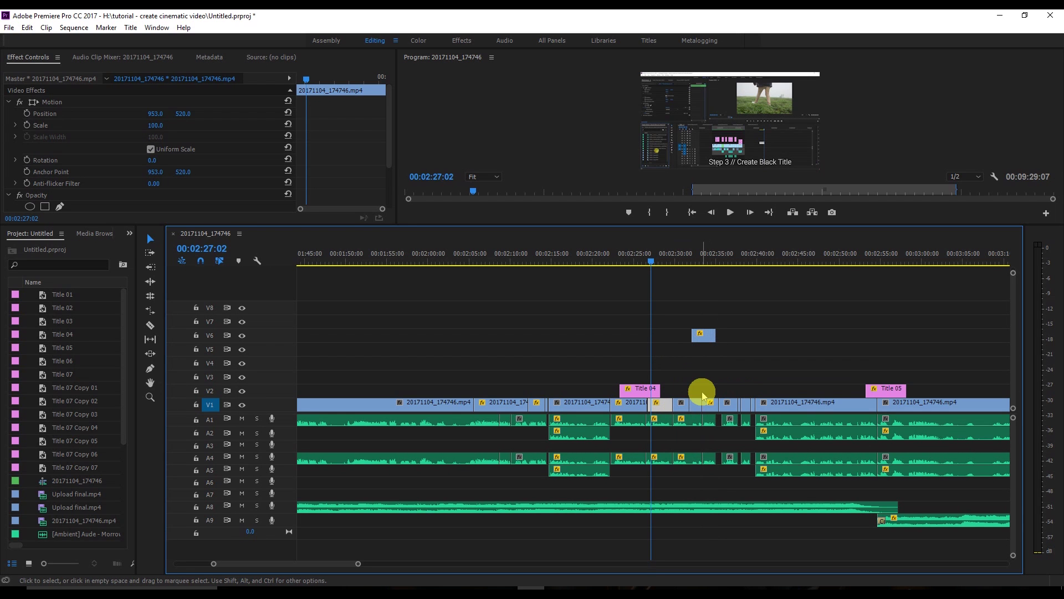
{"action": "left_click", "coordinate": [702, 334]}
{"action": "left_click_drag", "start_coordinate": [661, 265], "coordinate": [702, 257]}
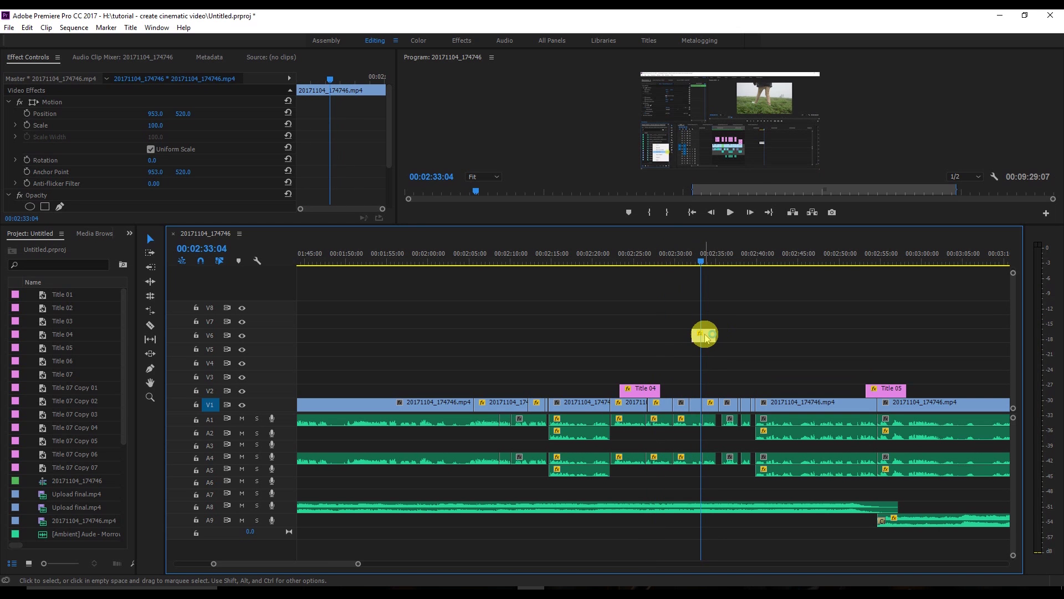
Step: Delete the duplicate clip from V6 and zoom the timeline out
{"action": "key", "text": "Delete"}
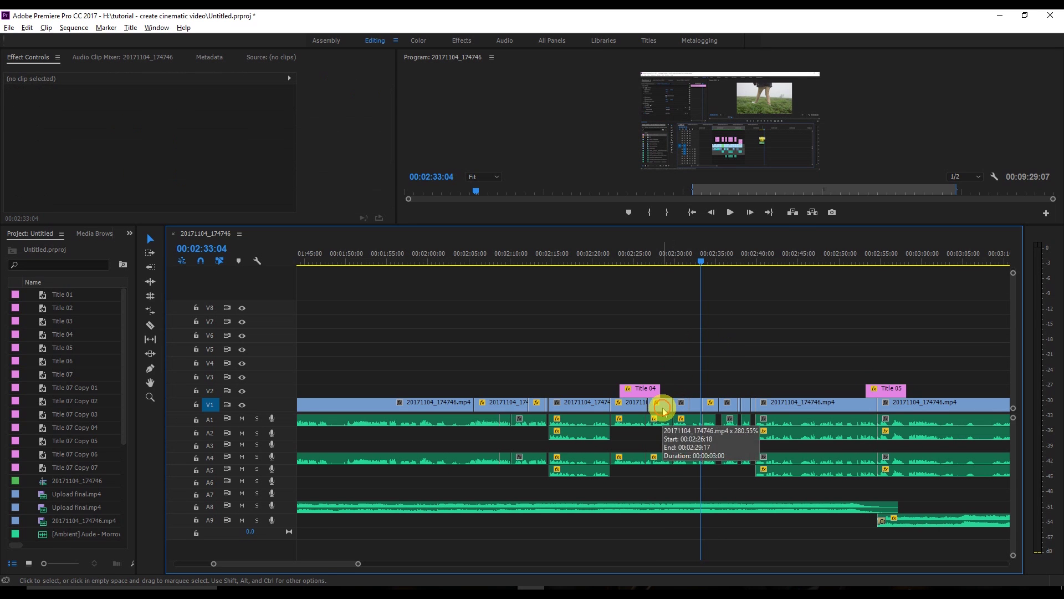
{"action": "left_click_drag", "start_coordinate": [663, 409], "coordinate": [582, 330]}
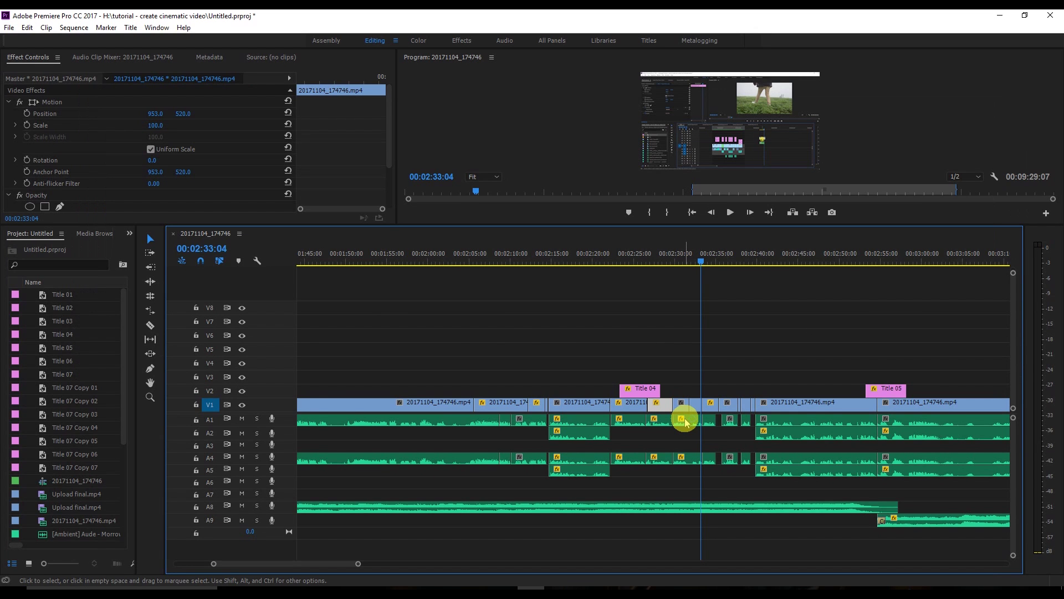
{"action": "key", "text": "minus"}
{"action": "key", "text": "minus"}
{"action": "key", "text": "minus"}
{"action": "key", "text": "minus"}
{"action": "key", "text": "minus"}
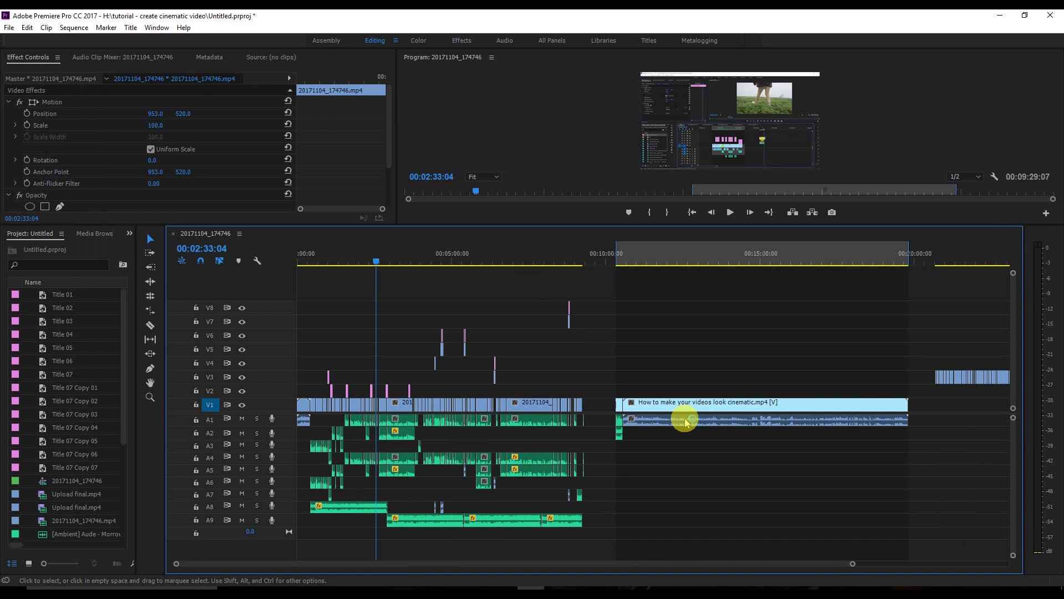
{"action": "key", "text": "equal"}
{"action": "key", "text": "equal"}
{"action": "key", "text": "equal"}
{"action": "key", "text": "equal"}
{"action": "key", "text": "equal"}
{"action": "key", "text": "equal"}
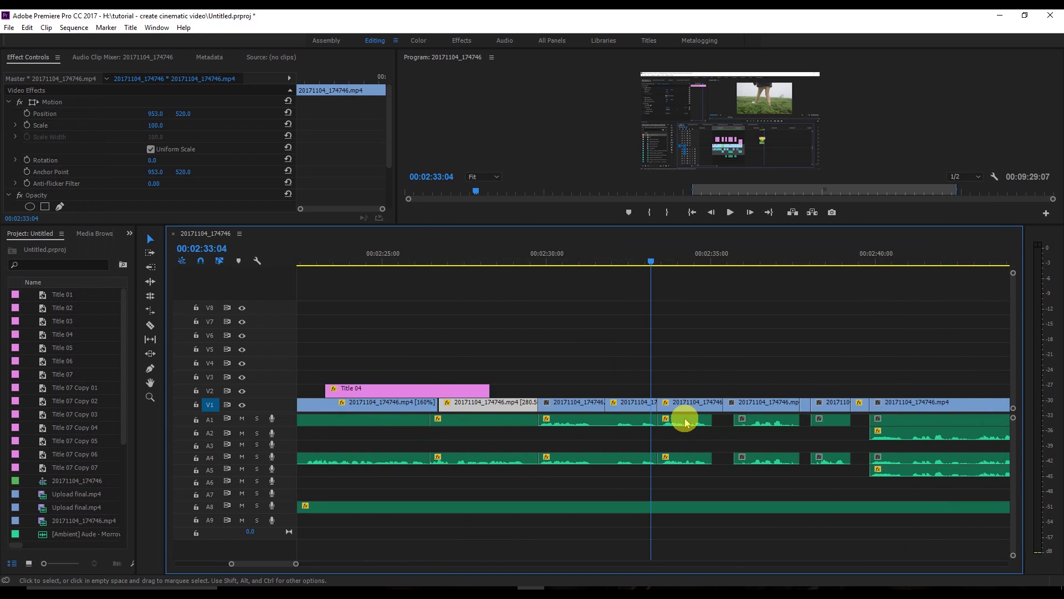
{"action": "key", "text": "minus"}
{"action": "key", "text": "minus"}
{"action": "key", "text": "minus"}
{"action": "key", "text": "minus"}
{"action": "key", "text": "minus"}
{"action": "key", "text": "minus"}
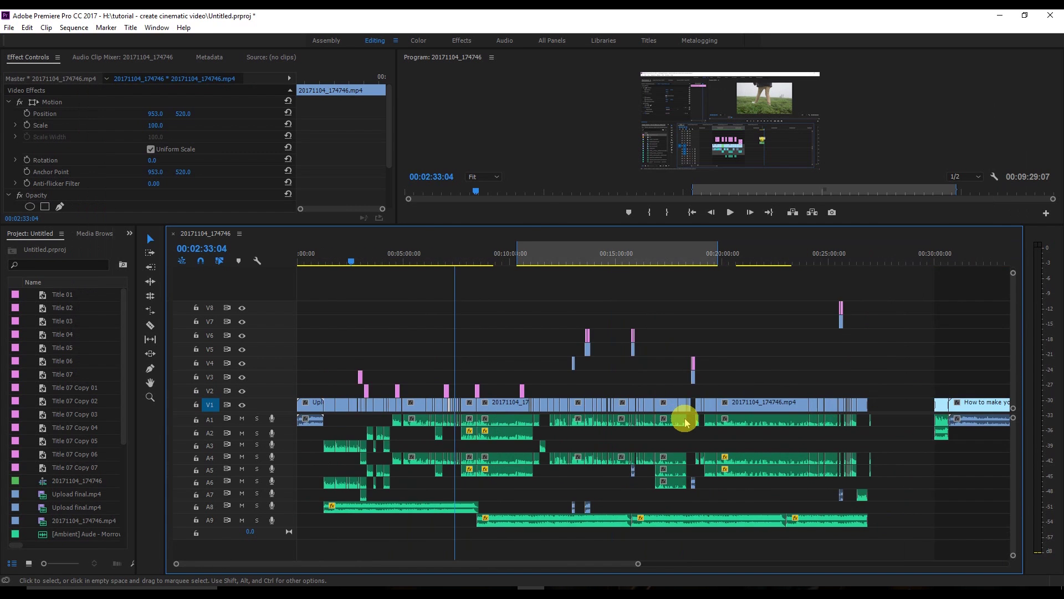
{"action": "key", "text": "minus"}
{"action": "key", "text": "minus"}
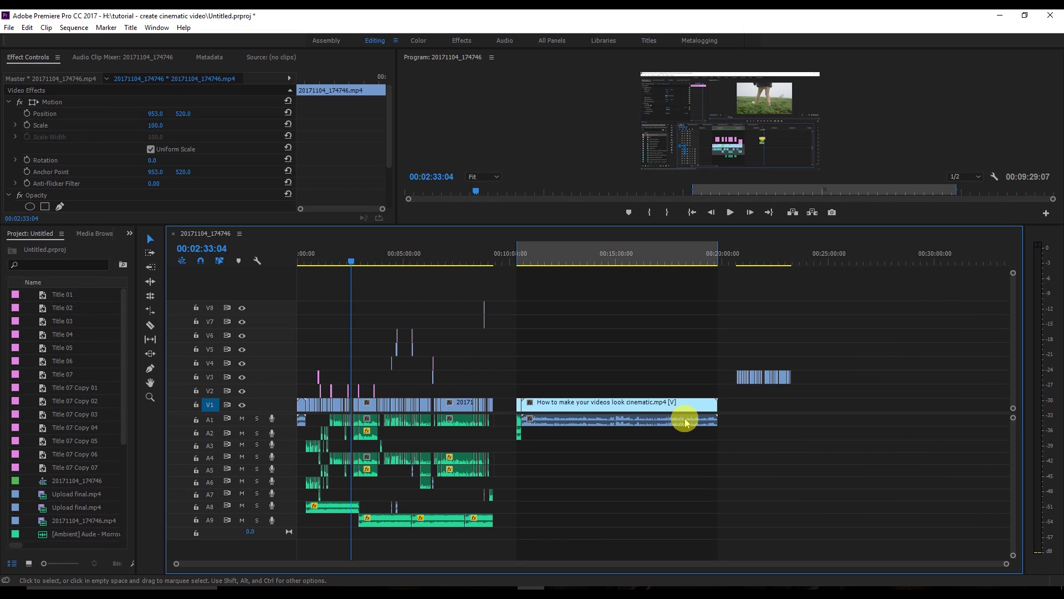
{"action": "key", "text": "equal"}
{"action": "key", "text": "equal"}
{"action": "key", "text": "equal"}
{"action": "key", "text": "equal"}
{"action": "key", "text": "equal"}
{"action": "key", "text": "equal"}
{"action": "key", "text": "equal"}
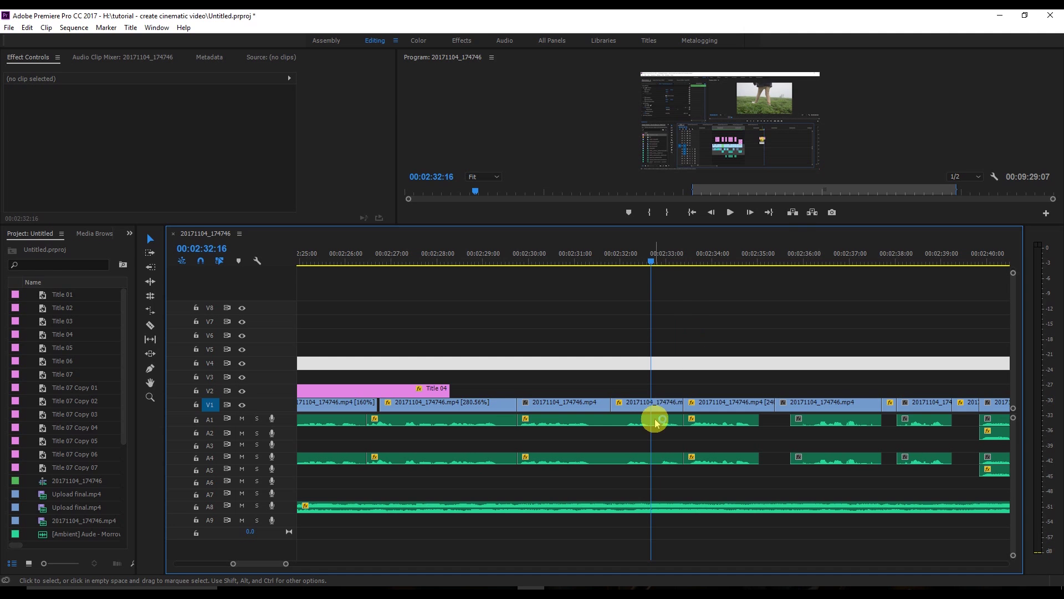
Step: Add a Cross Dissolve between two adjacent V1 clips with Ctrl+D
{"action": "left_click_drag", "start_coordinate": [629, 390], "coordinate": [601, 406]}
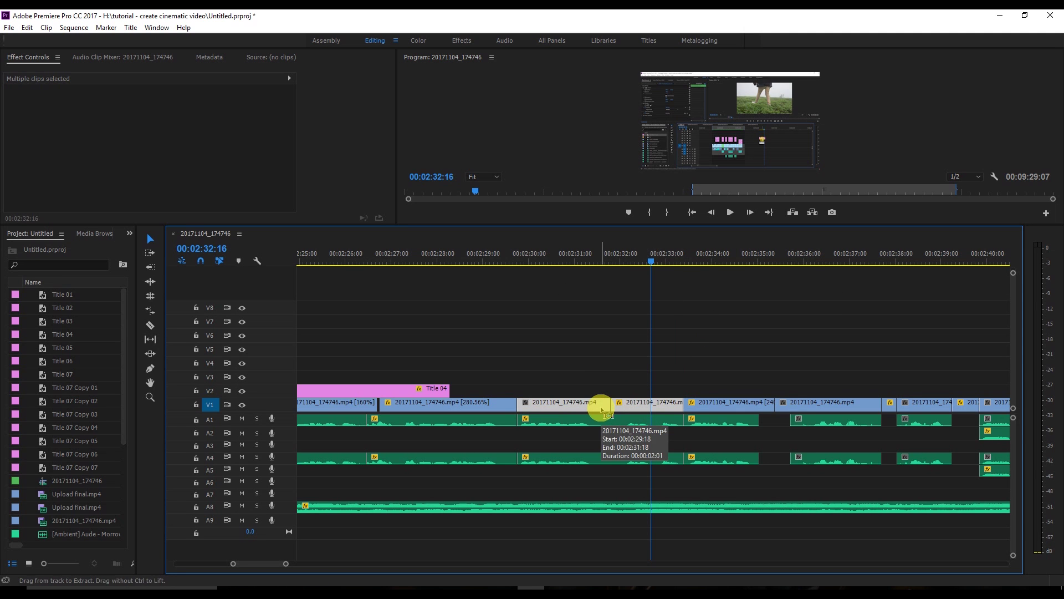
{"action": "key", "text": "ctrl+d"}
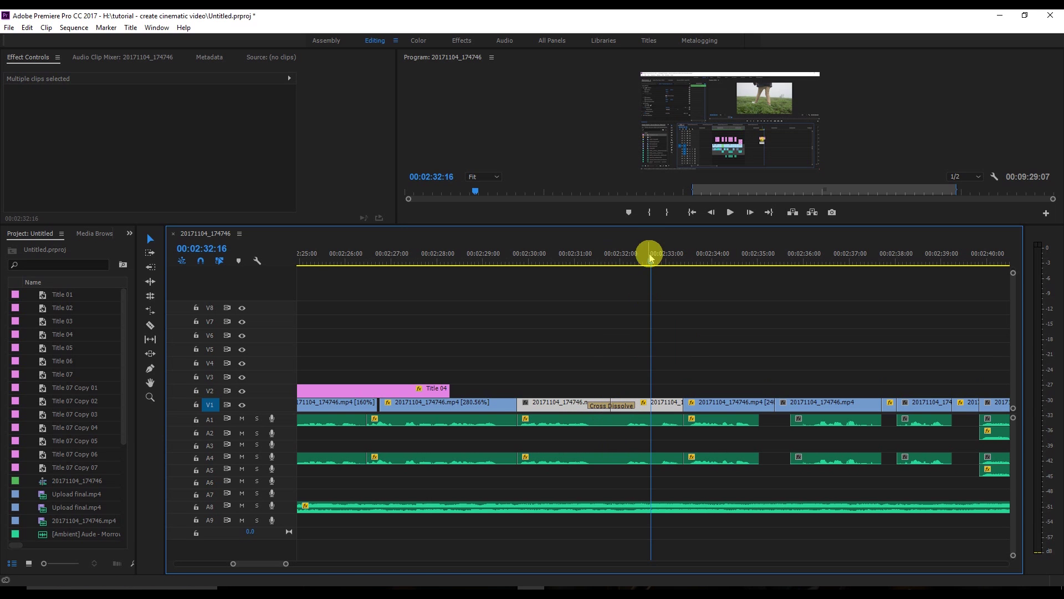
{"action": "left_click_drag", "start_coordinate": [650, 259], "coordinate": [614, 264]}
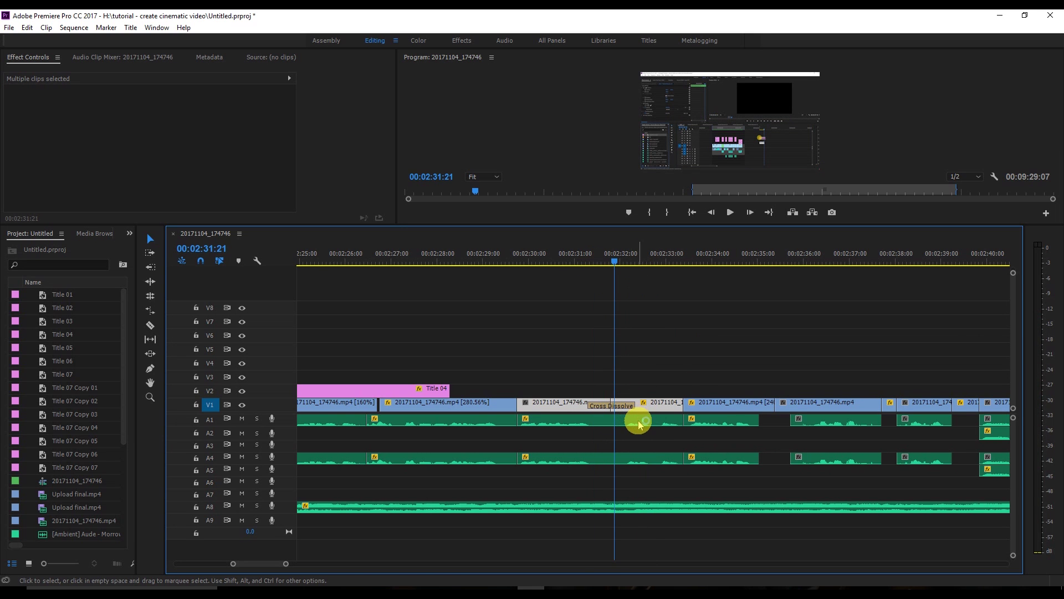
Step: Add Constant Power crossfades to the A1 audio clips with Ctrl+Shift+D, then open the panel overflow menu
{"action": "left_click", "coordinate": [728, 424]}
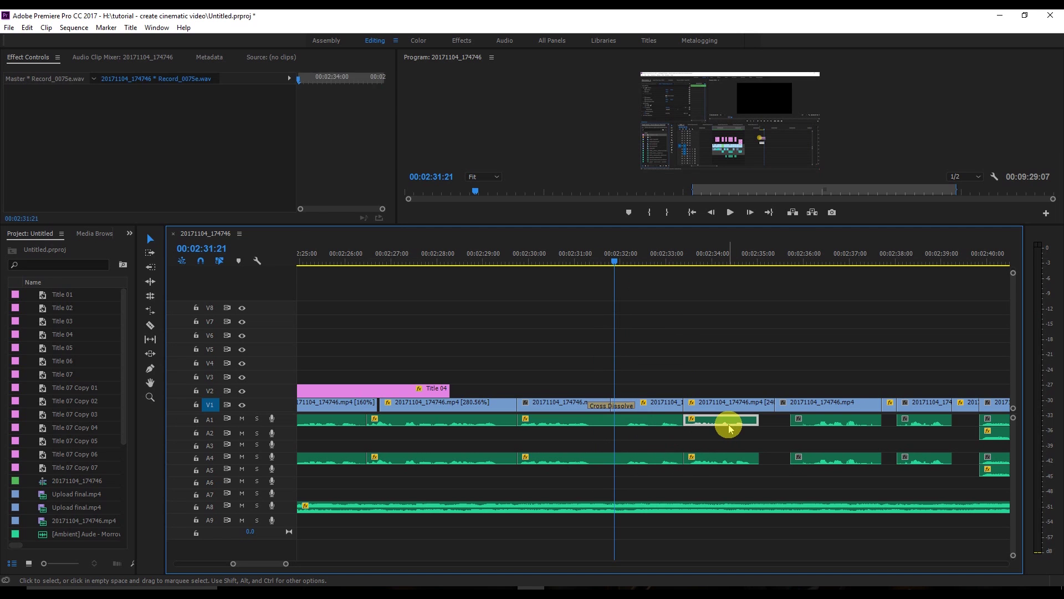
{"action": "left_click_drag", "start_coordinate": [730, 428], "coordinate": [731, 428]}
{"action": "key", "text": "ctrl+shift+d"}
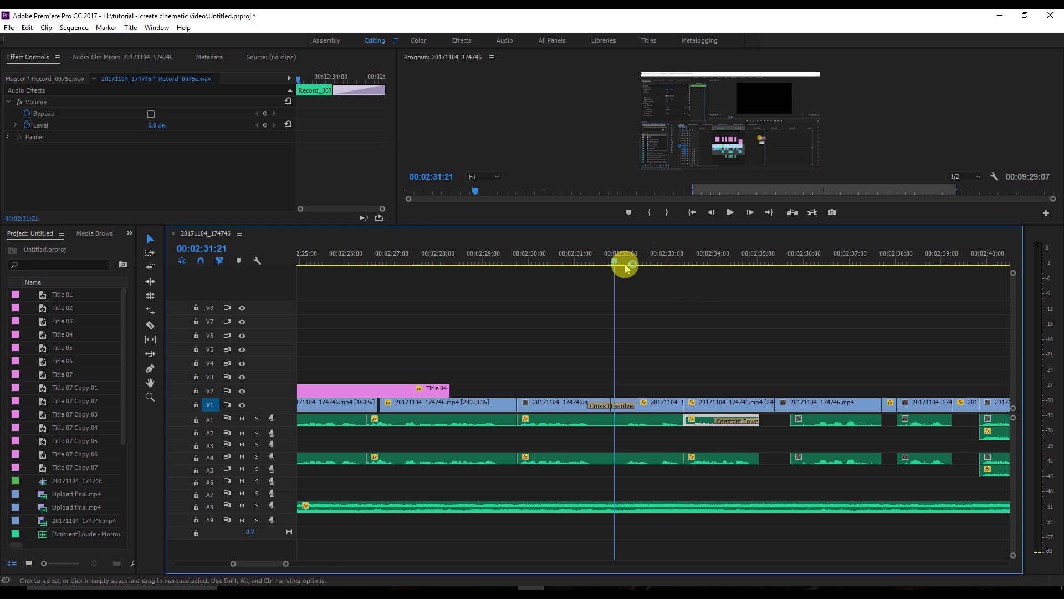
{"action": "left_click", "coordinate": [527, 429]}
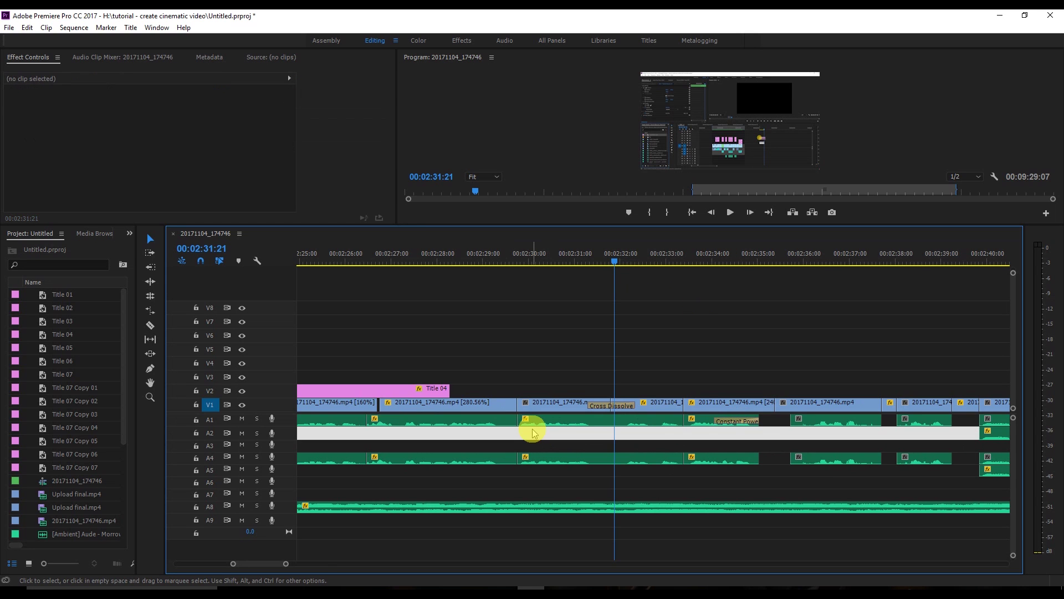
{"action": "left_click_drag", "start_coordinate": [540, 435], "coordinate": [509, 423]}
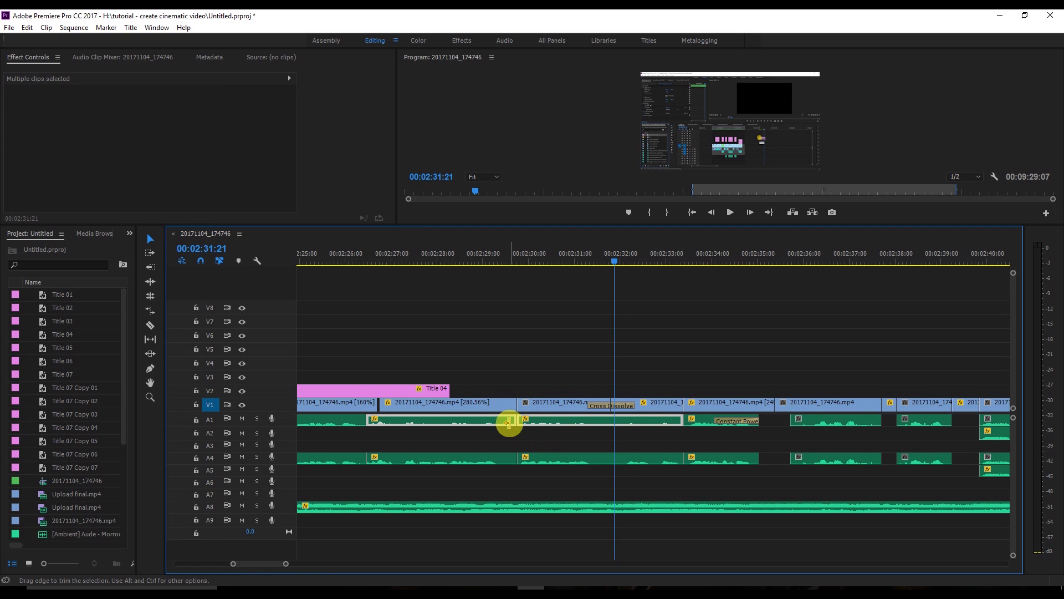
{"action": "key", "text": "ctrl+shift+d"}
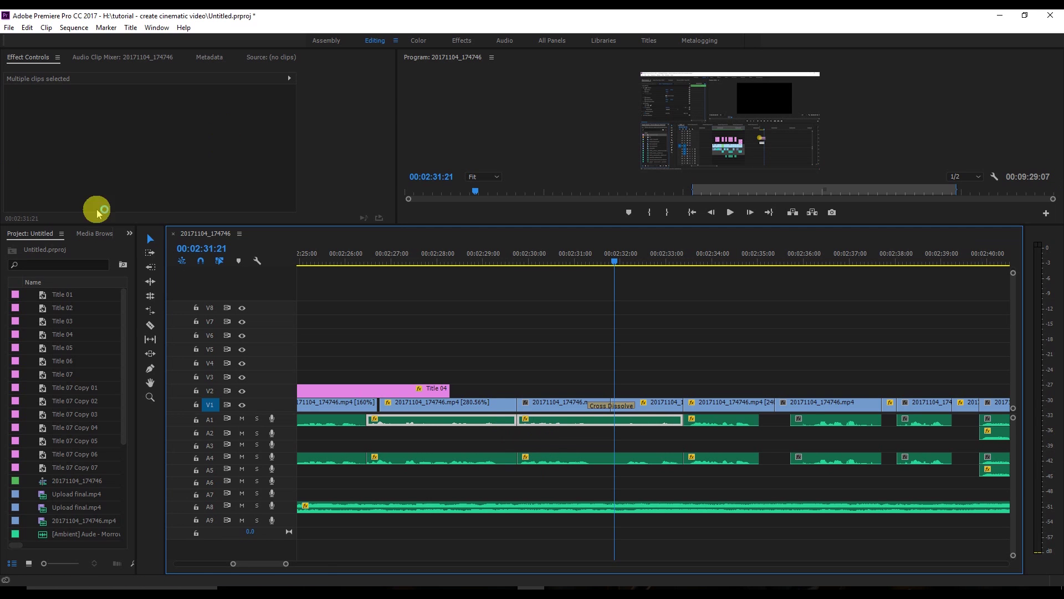
{"action": "left_click", "coordinate": [130, 233]}
Step: Search the Effects panel for 'cros'
{"action": "left_click", "coordinate": [147, 296]}
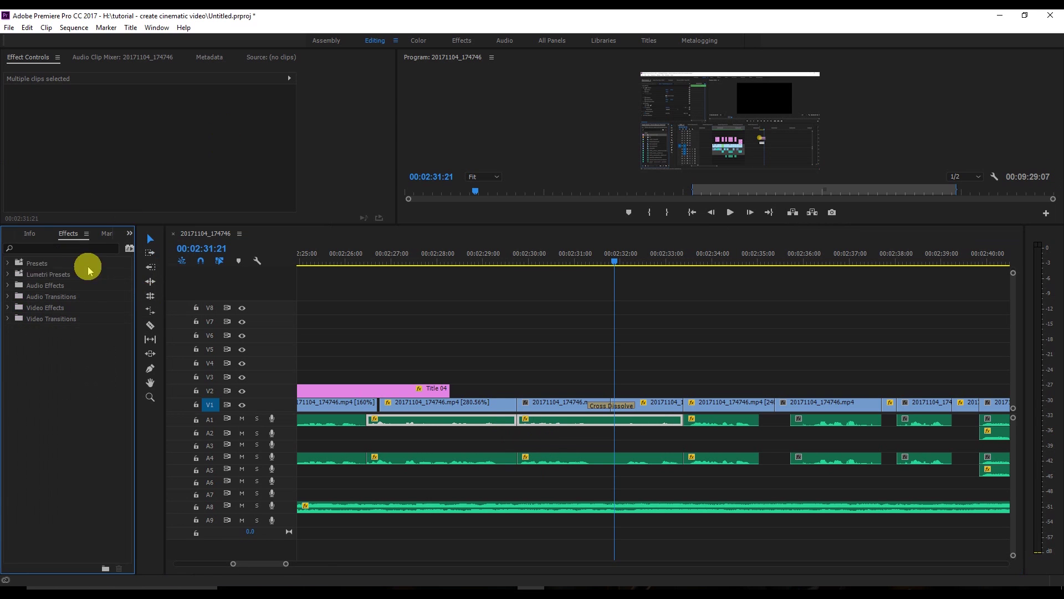
{"action": "left_click", "coordinate": [38, 248]}
{"action": "type", "text": "cross"}
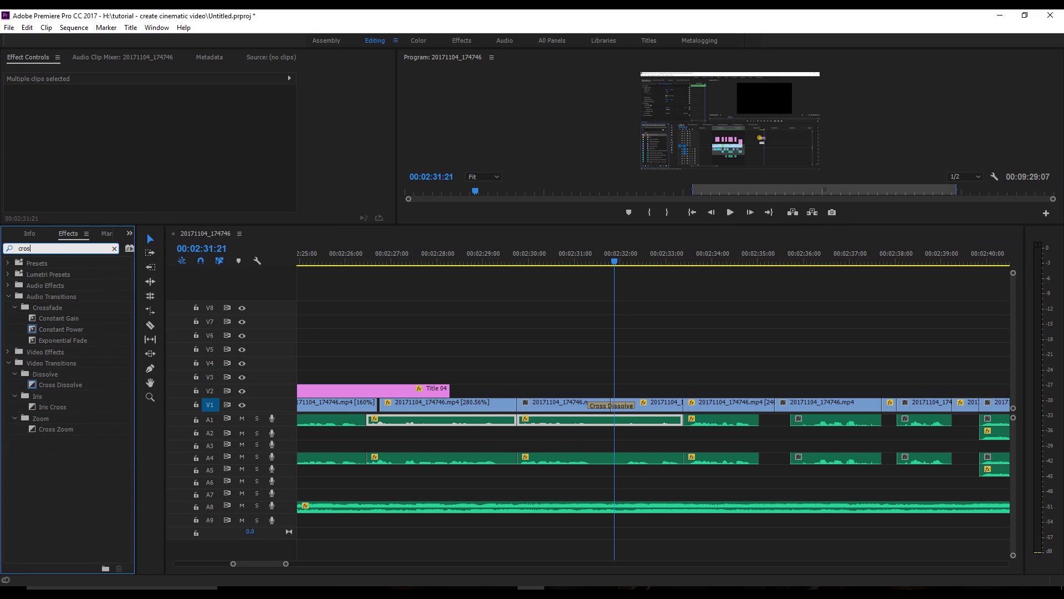
Step: Try Cross Dissolve on V1 edit points by dragging and with Ctrl+D, undoing each
{"action": "left_click_drag", "start_coordinate": [62, 385], "coordinate": [510, 403]}
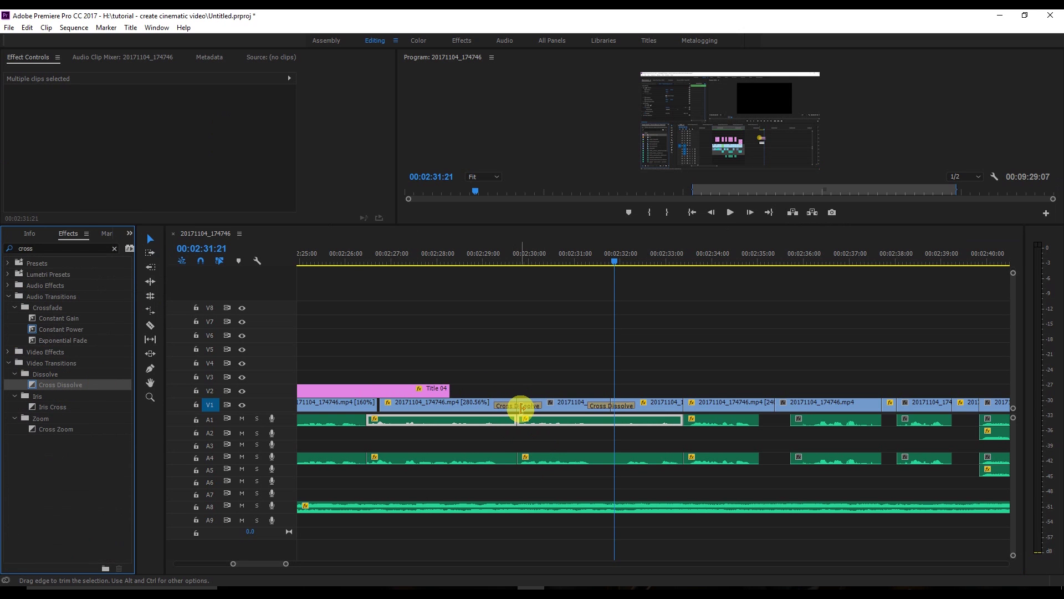
{"action": "key", "text": "ctrl+z"}
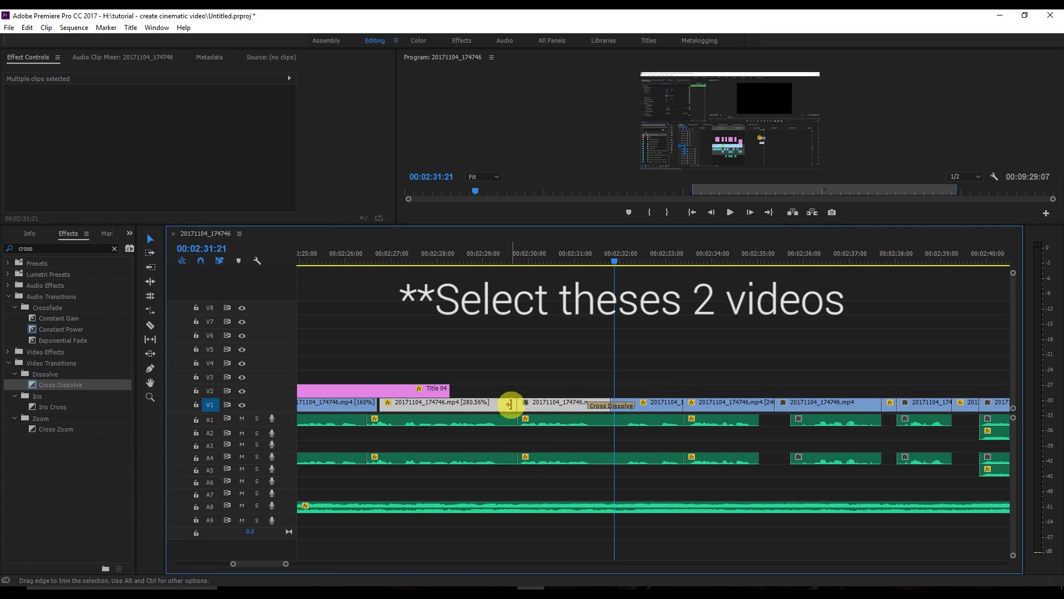
{"action": "key", "text": "ctrl+d"}
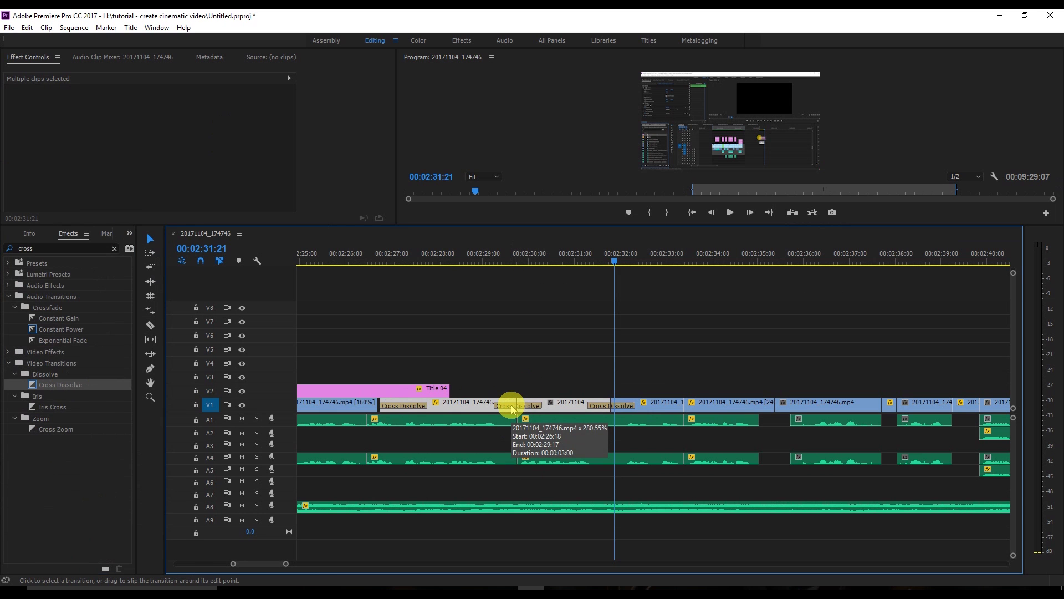
{"action": "key", "text": "ctrl+z"}
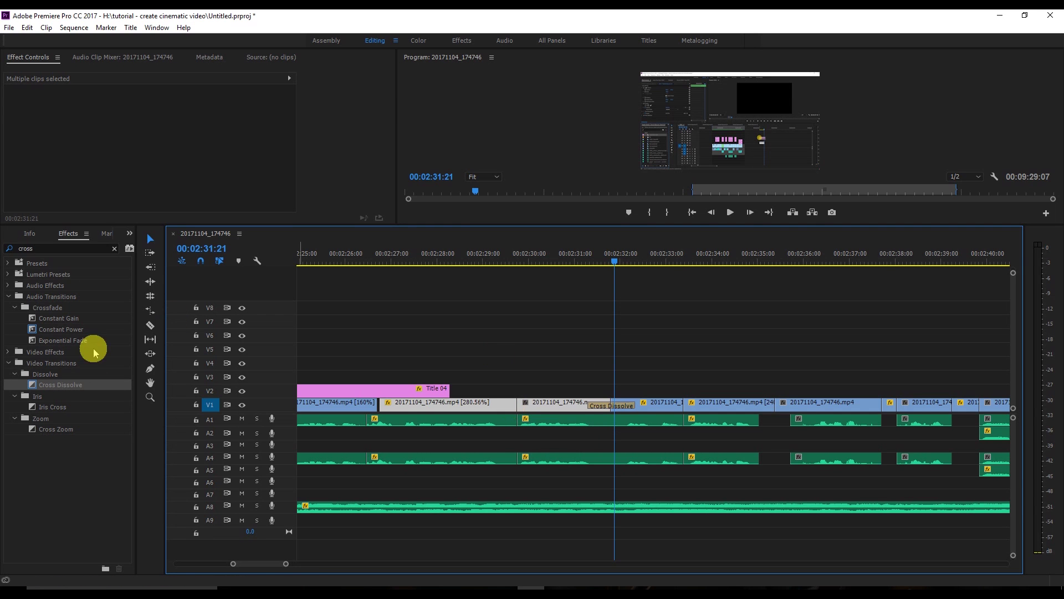
Step: Clear the search and set Video Transitions > Dissolve > Dip to Black as the default
{"action": "right_click", "coordinate": [42, 386]}
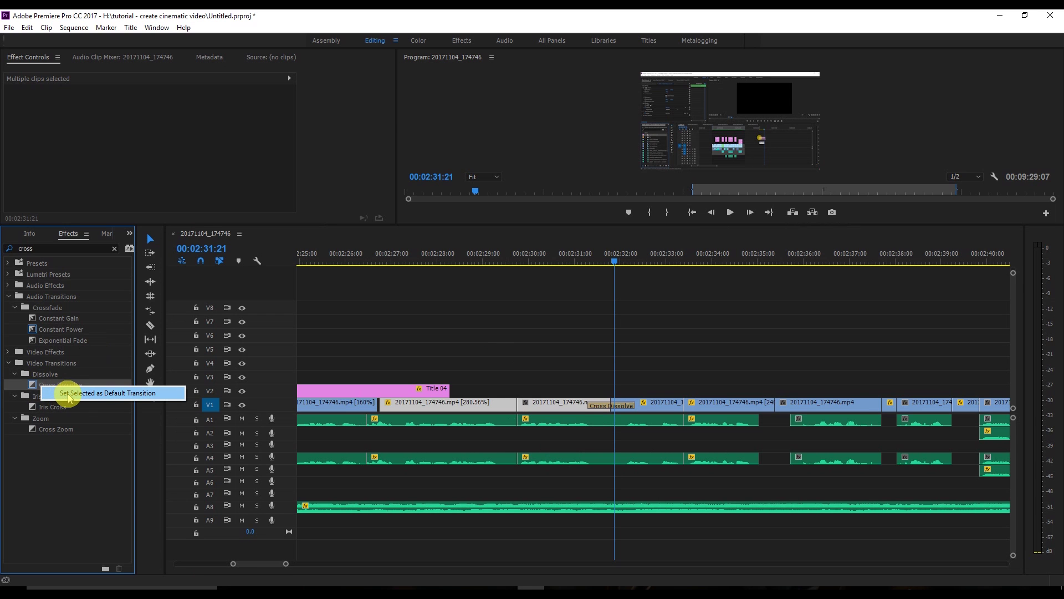
{"action": "left_click", "coordinate": [66, 458]}
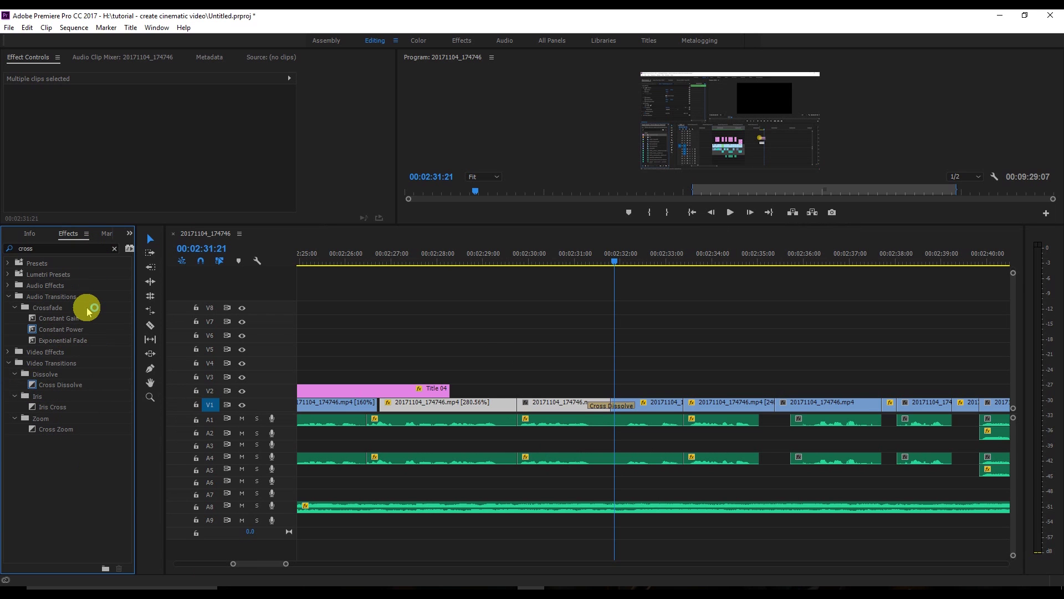
{"action": "left_click", "coordinate": [115, 251]}
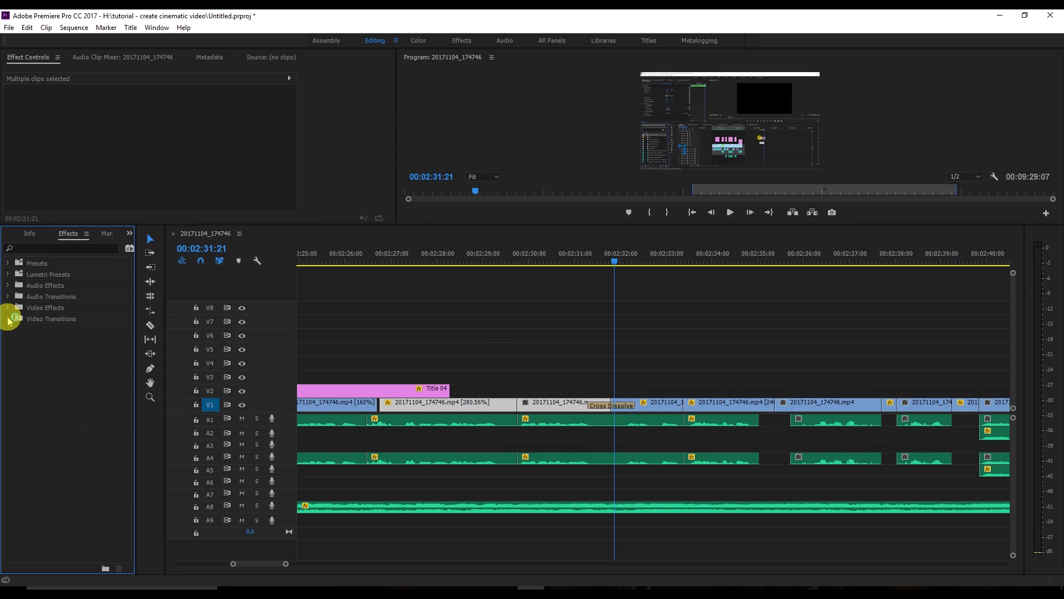
{"action": "left_click", "coordinate": [8, 320]}
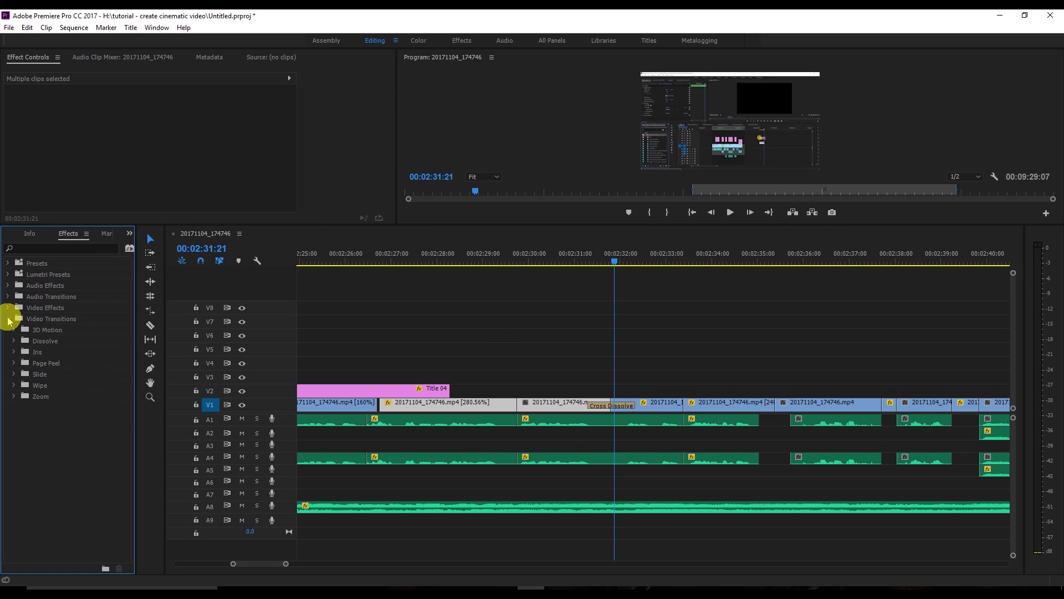
{"action": "left_click", "coordinate": [15, 340]}
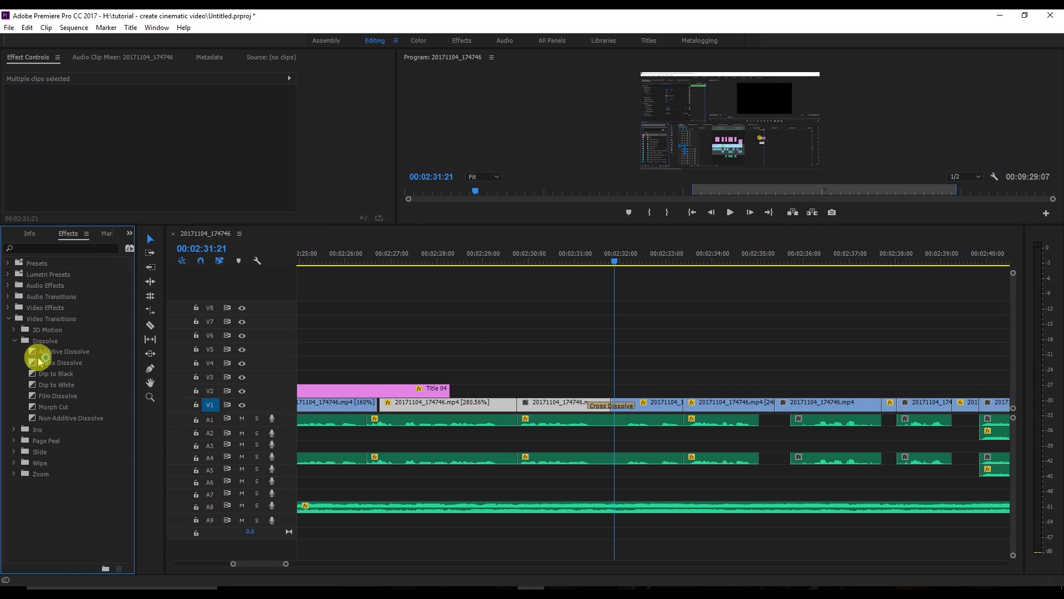
{"action": "right_click", "coordinate": [53, 379]}
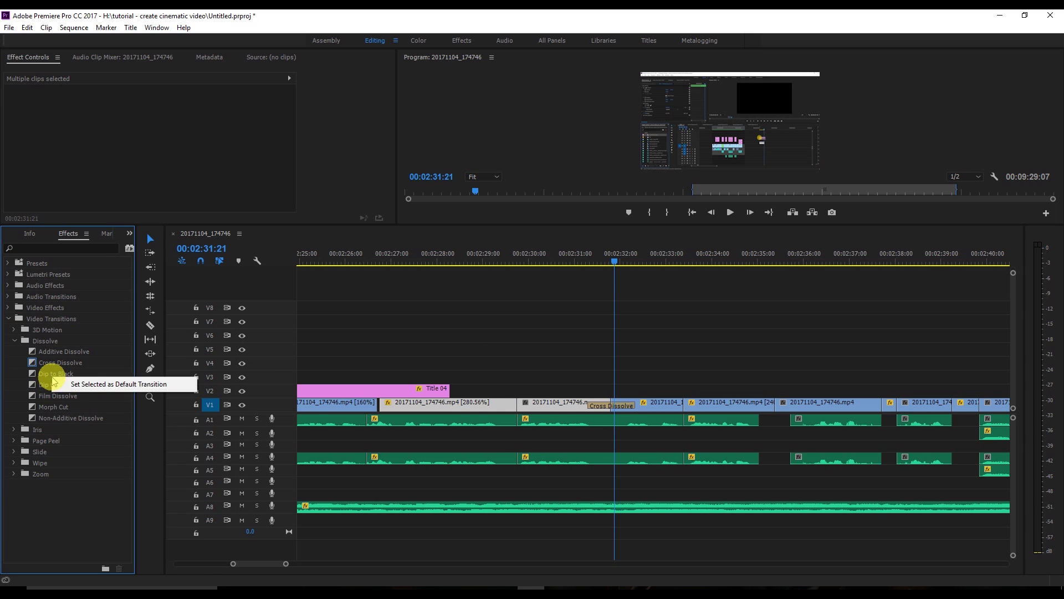
{"action": "left_click", "coordinate": [91, 384]}
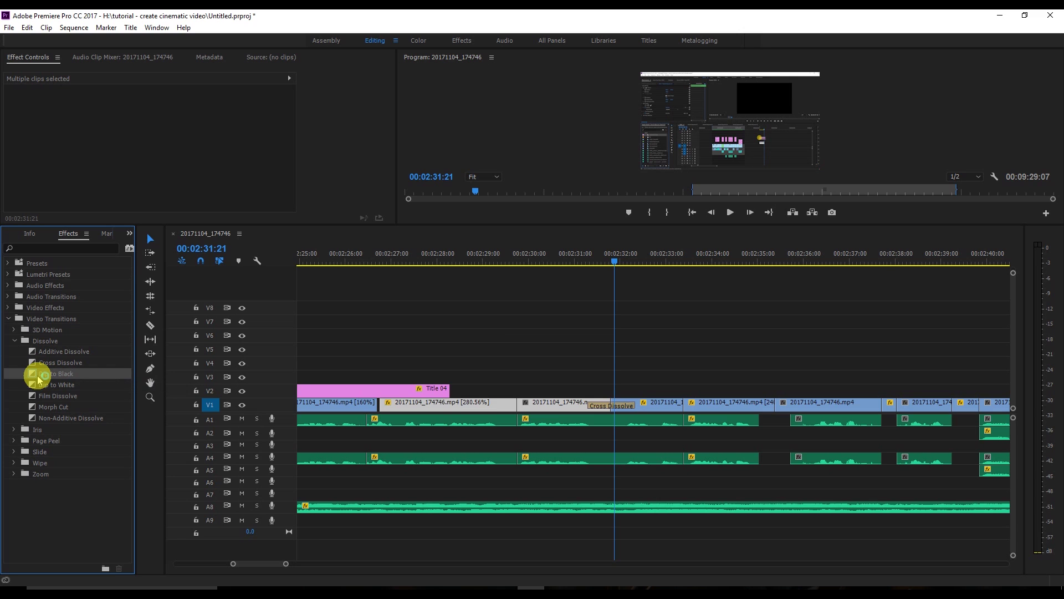
Step: Apply Dip to Black between two V1 clips, undo it, and restore Cross Dissolve as default
{"action": "left_click", "coordinate": [652, 408]}
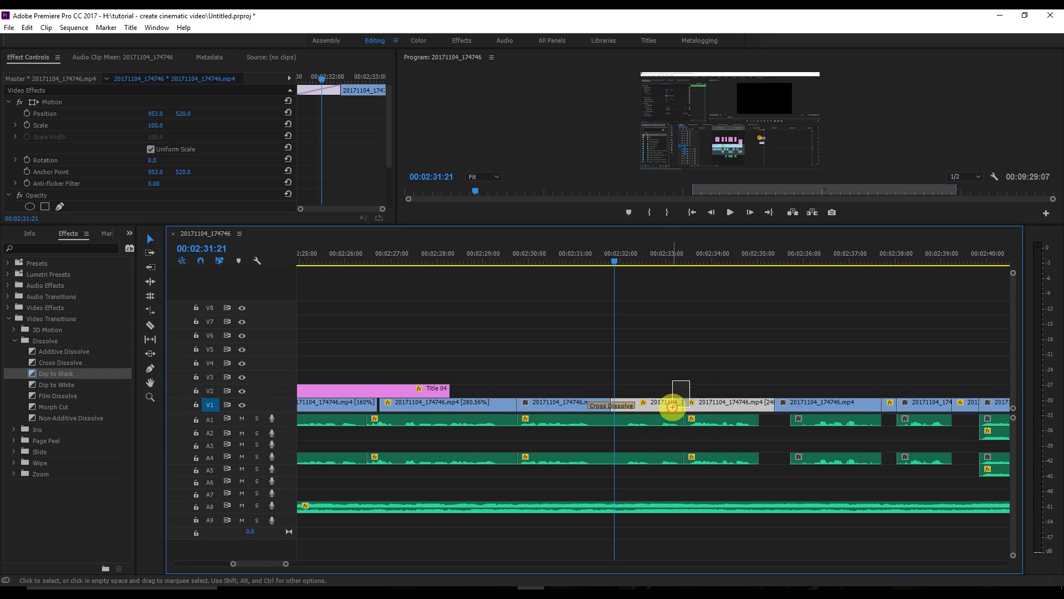
{"action": "left_click", "coordinate": [673, 411]}
{"action": "key", "text": "ctrl+d"}
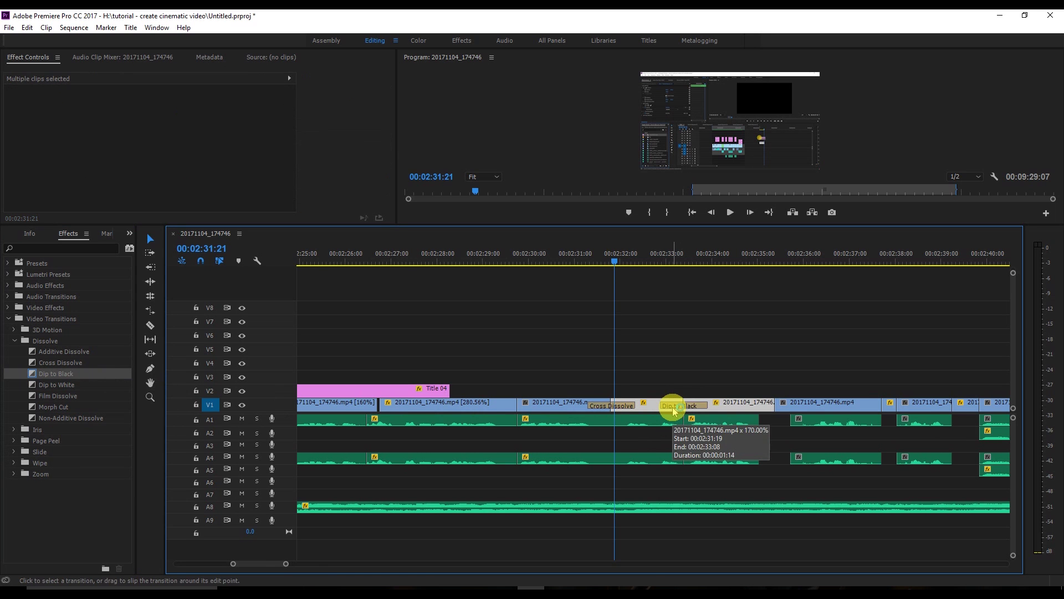
{"action": "left_click", "coordinate": [674, 261]}
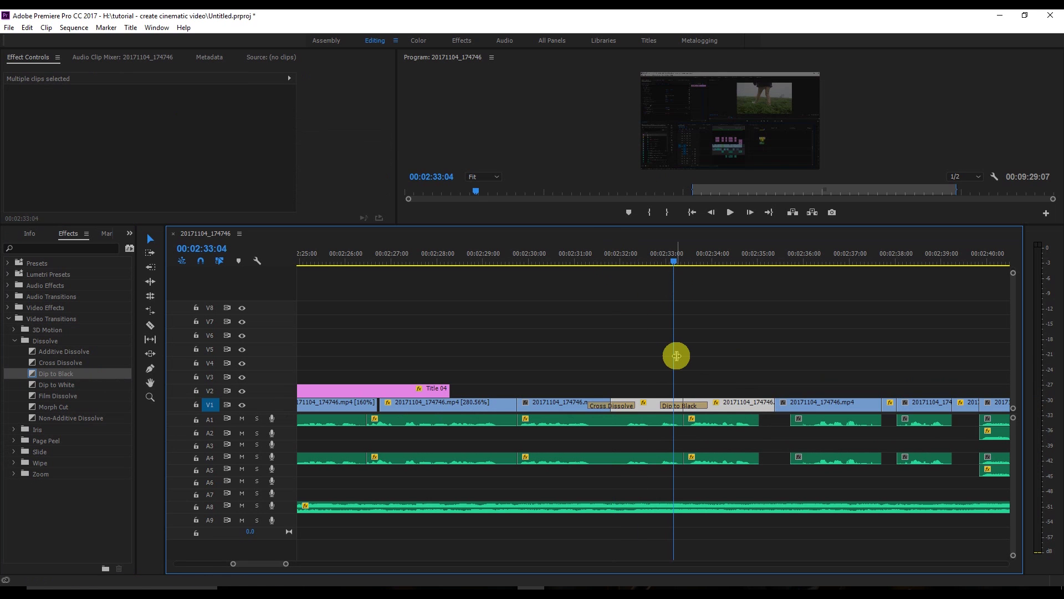
{"action": "key", "text": "ctrl+z"}
{"action": "right_click", "coordinate": [65, 364]}
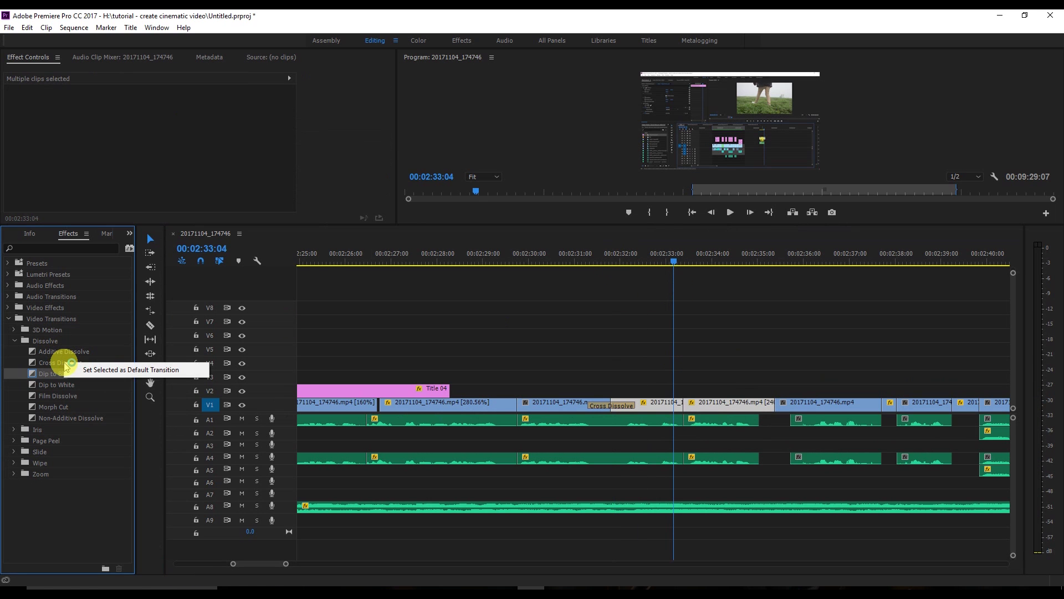
{"action": "left_click", "coordinate": [88, 370]}
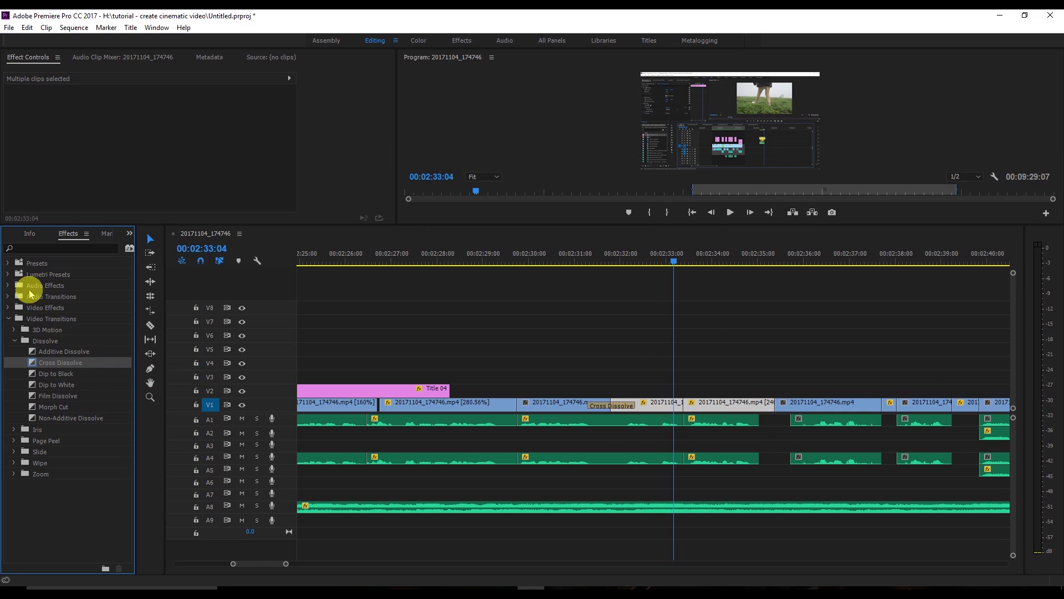
Step: Expand Audio Transitions > Crossfade and zoom the timeline out
{"action": "left_click", "coordinate": [9, 299]}
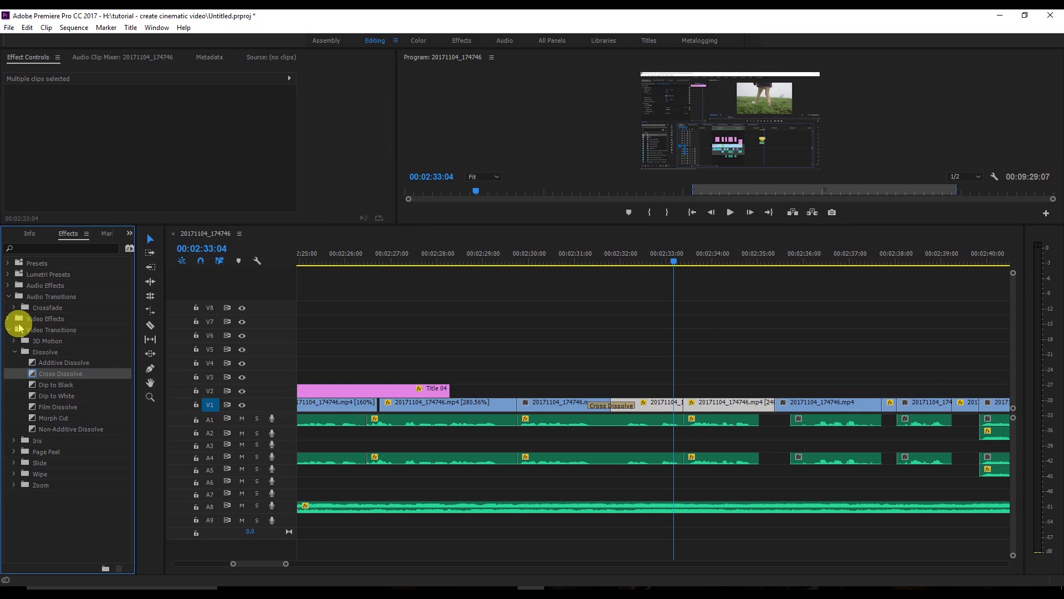
{"action": "left_click", "coordinate": [14, 308]}
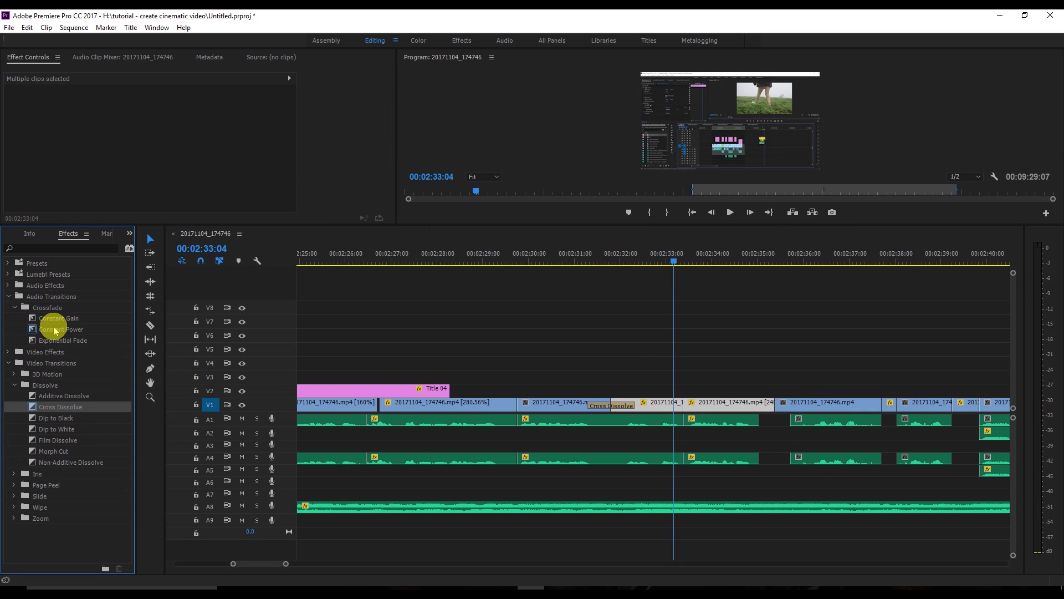
{"action": "left_click", "coordinate": [713, 376]}
{"action": "key", "text": "minus"}
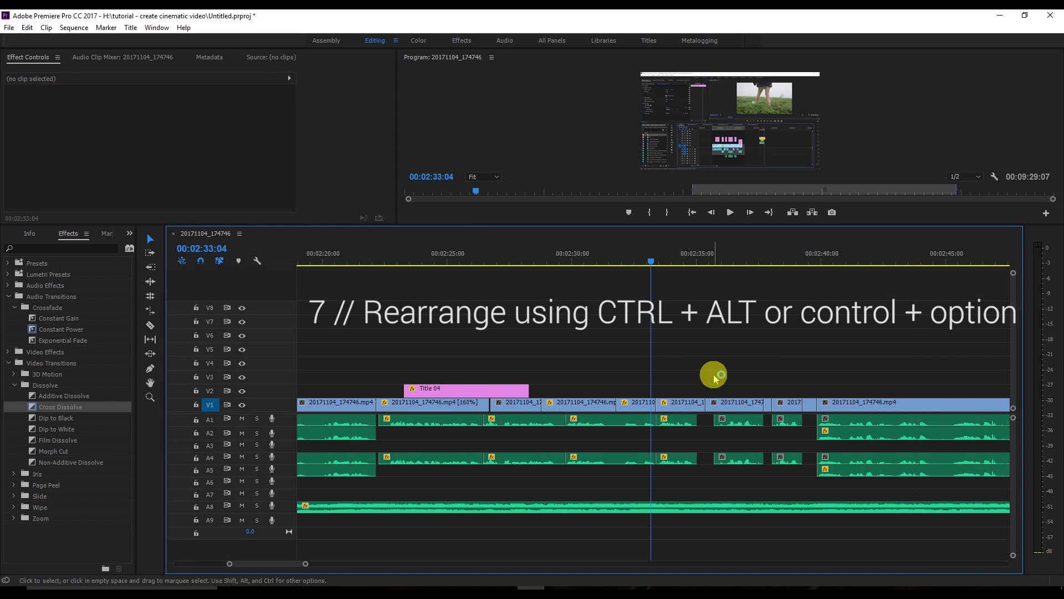
Step: Reposition a short V1 clip by moving it through track V4 and back onto V1
{"action": "left_click", "coordinate": [634, 405]}
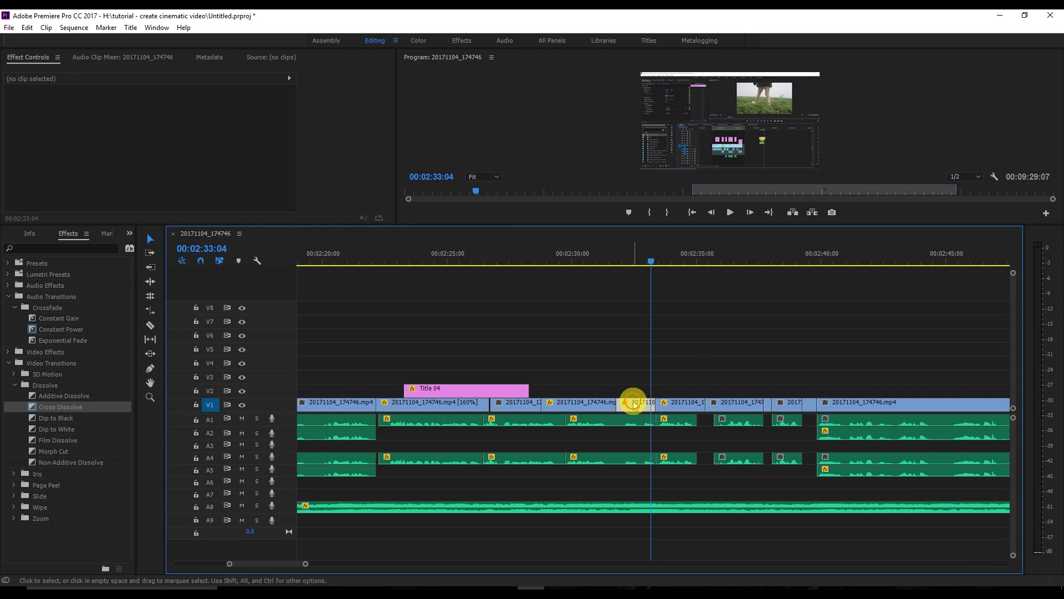
{"action": "left_click_drag", "start_coordinate": [635, 406], "coordinate": [610, 423]}
{"action": "left_click_drag", "start_coordinate": [694, 413], "coordinate": [609, 373]}
{"action": "left_click_drag", "start_coordinate": [563, 409], "coordinate": [686, 416]}
{"action": "left_click_drag", "start_coordinate": [637, 404], "coordinate": [610, 363]}
{"action": "left_click_drag", "start_coordinate": [610, 363], "coordinate": [573, 405]}
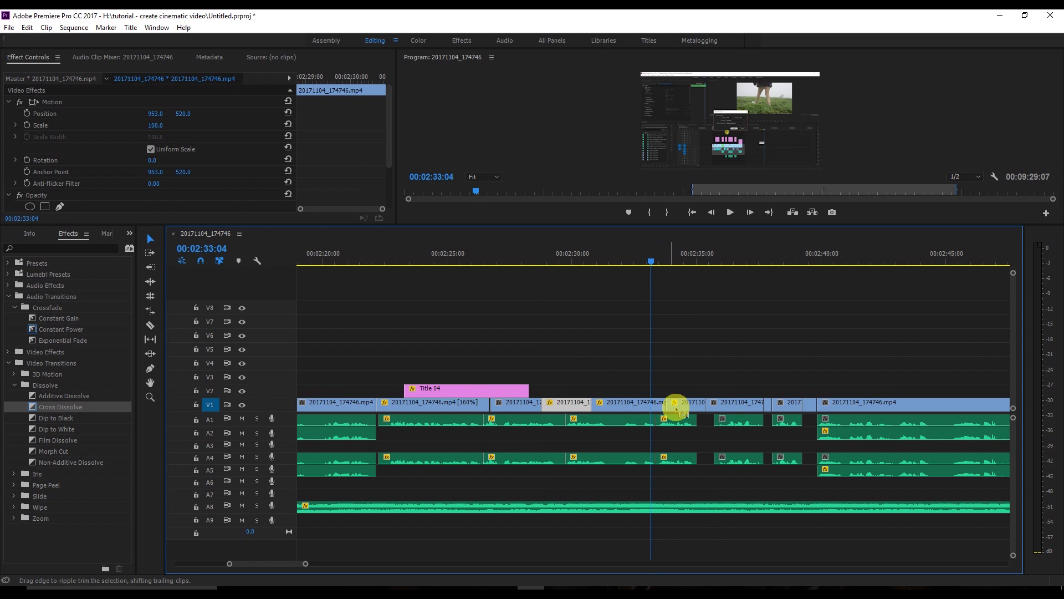
{"action": "left_click_drag", "start_coordinate": [685, 408], "coordinate": [565, 403]}
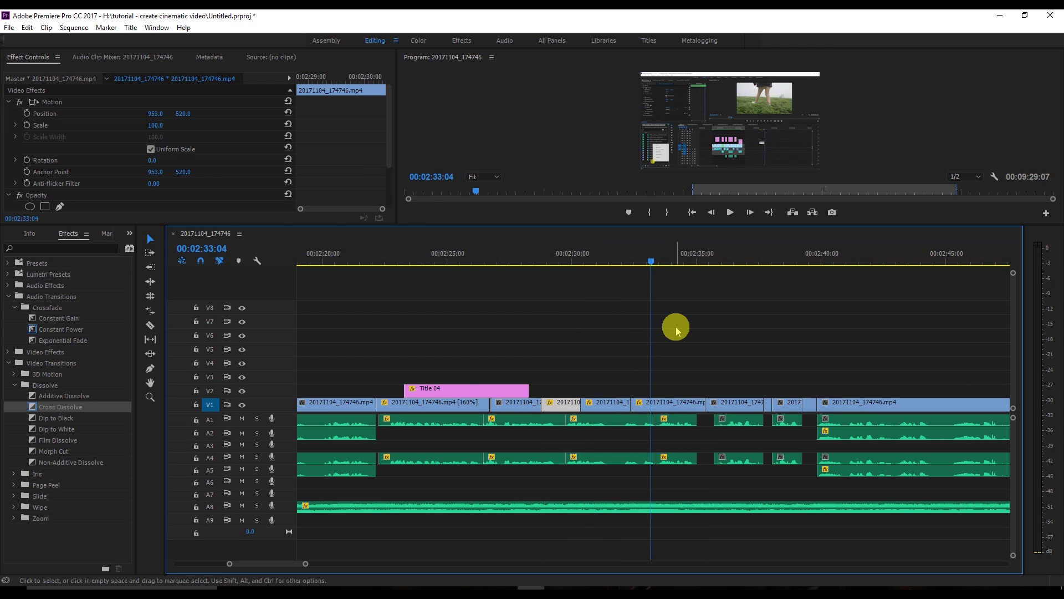
Step: Move the tiny 500% clip and the neighbouring small V1 clip earlier toward 2:30
{"action": "left_click_drag", "start_coordinate": [650, 261], "coordinate": [749, 266]}
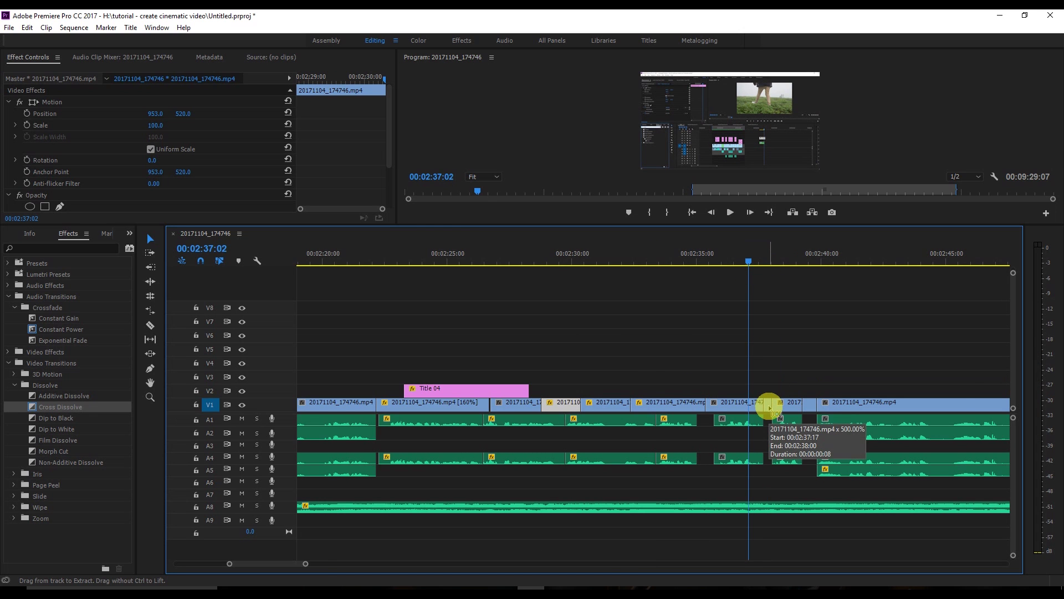
{"action": "left_click_drag", "start_coordinate": [769, 407], "coordinate": [548, 404]}
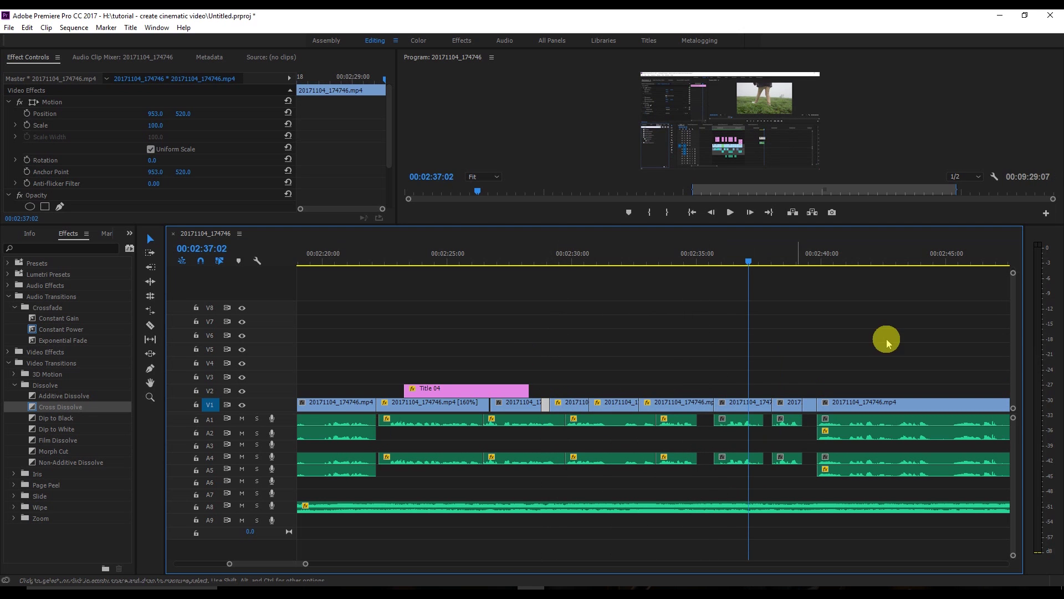
{"action": "left_click", "coordinate": [593, 434]}
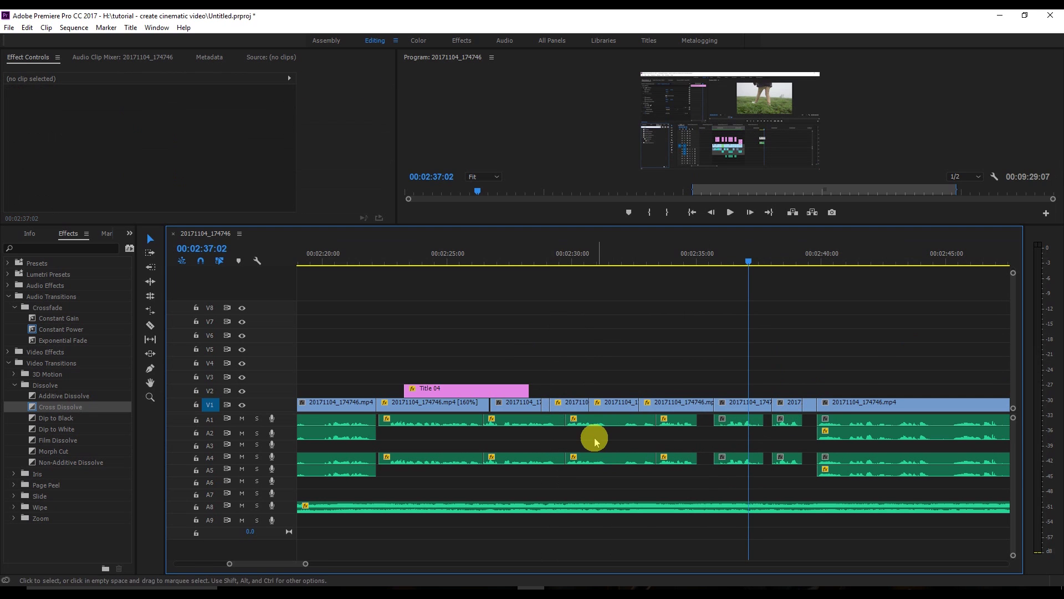
{"action": "left_click_drag", "start_coordinate": [811, 408], "coordinate": [614, 441]}
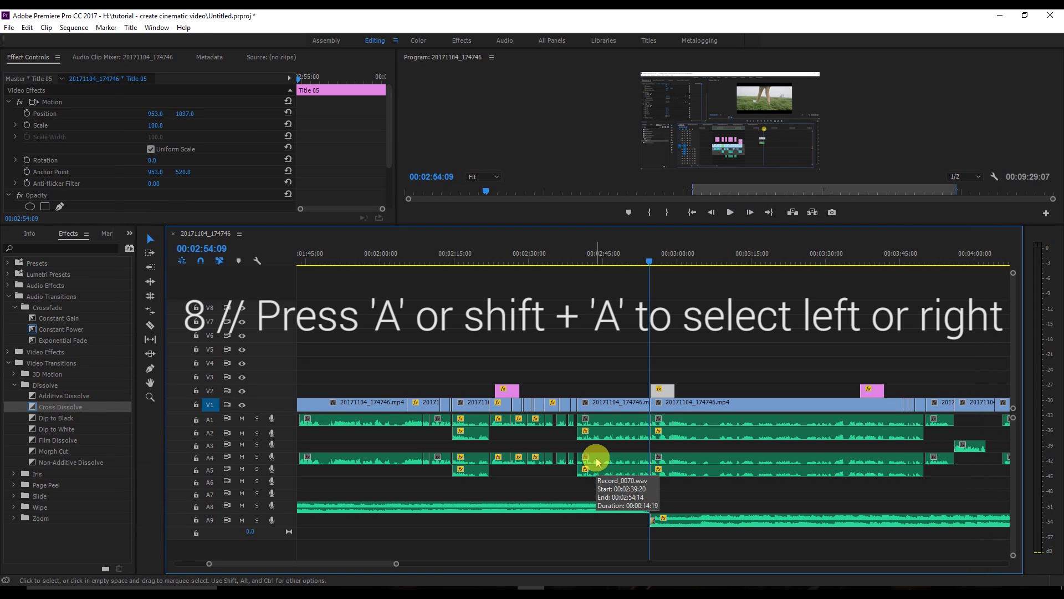
Step: Marquee-select a group of clips, move them later, then undo the move
{"action": "key", "text": "minus"}
{"action": "key", "text": "minus"}
{"action": "key", "text": "minus"}
{"action": "key", "text": "minus"}
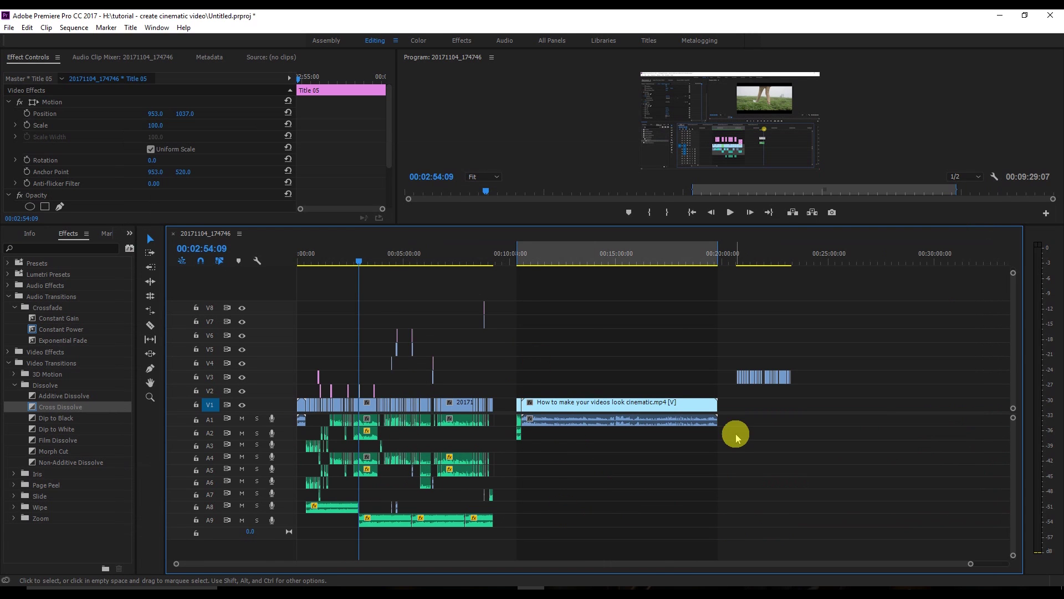
{"action": "left_click_drag", "start_coordinate": [870, 545], "coordinate": [363, 288]}
{"action": "left_click_drag", "start_coordinate": [382, 409], "coordinate": [430, 407]}
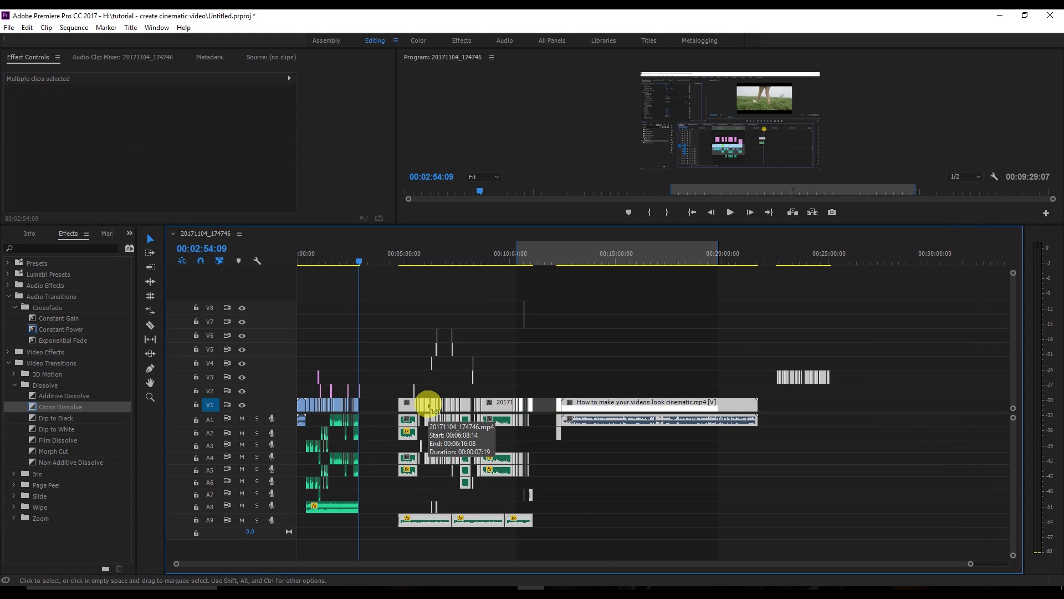
{"action": "key", "text": "ctrl+z"}
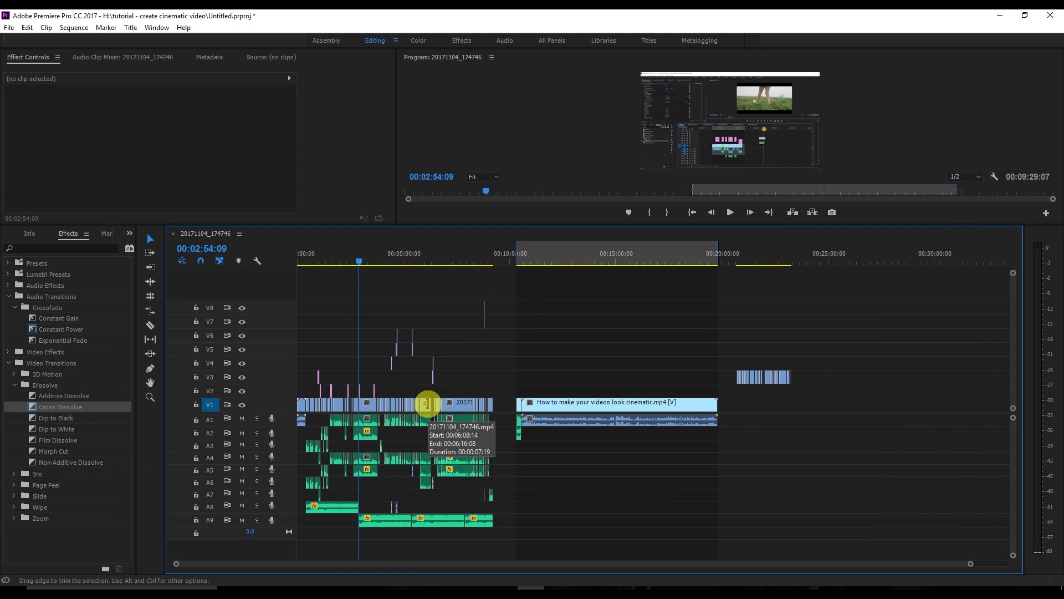
{"action": "key", "text": "="}
{"action": "key", "text": "="}
{"action": "key", "text": "="}
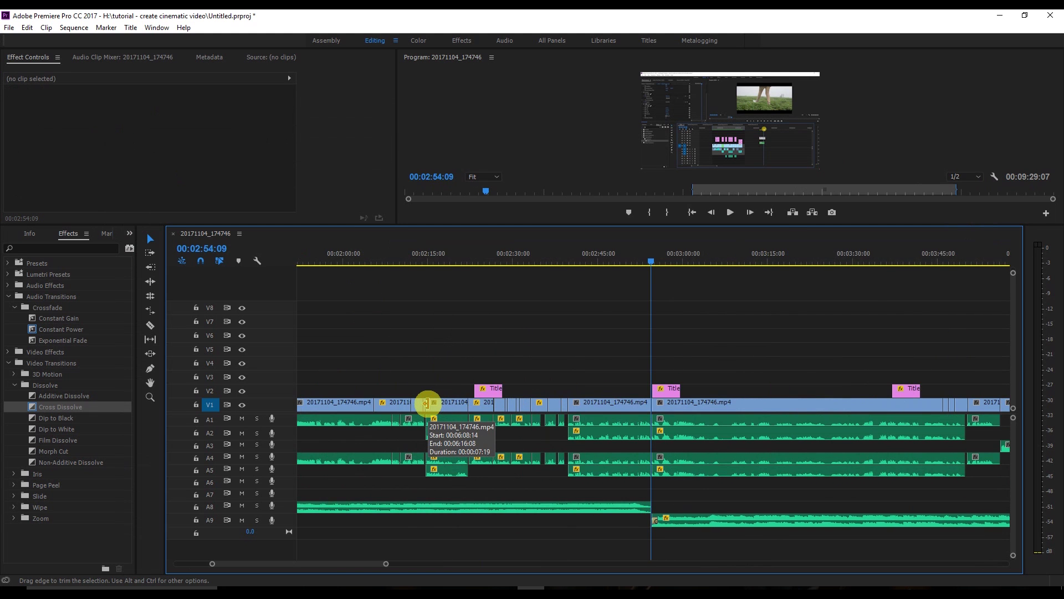
Step: With Track Select Forward (A), push all clips after the 2:54 playhead later, opening a gap
{"action": "key", "text": "a"}
{"action": "left_click", "coordinate": [657, 421]}
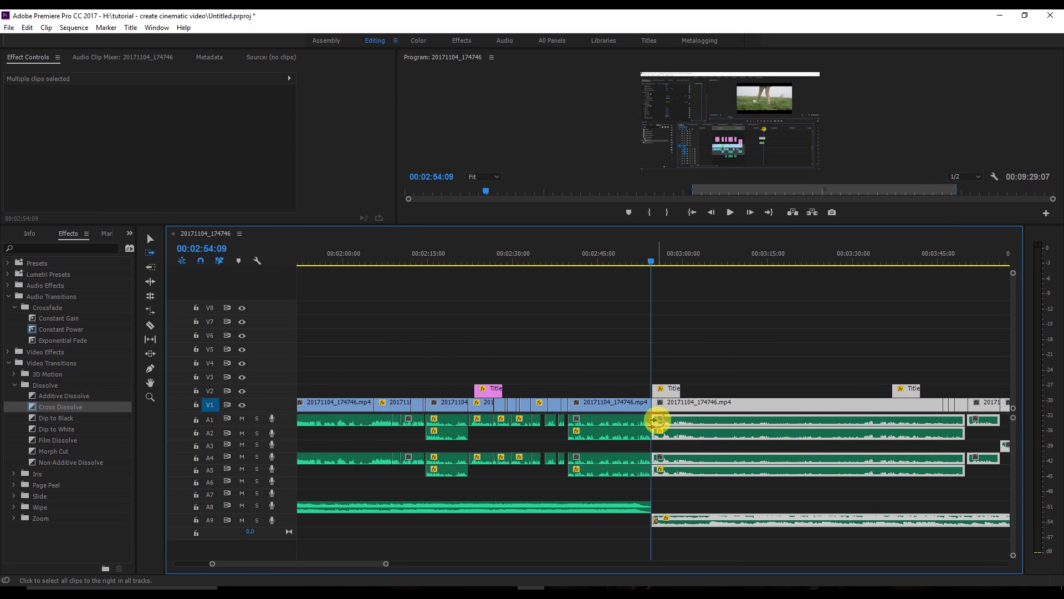
{"action": "left_click_drag", "start_coordinate": [656, 421], "coordinate": [695, 415]}
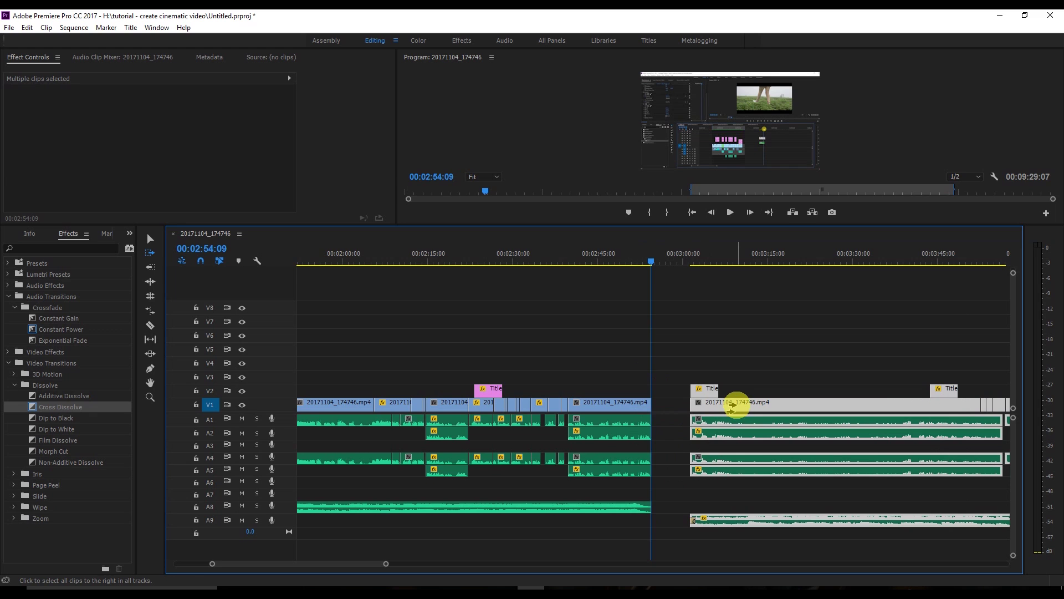
Step: With Track Select Backward (Shift+A), nudge all earlier clips slightly later
{"action": "key", "text": "v"}
{"action": "left_click", "coordinate": [646, 386]}
{"action": "key", "text": "shift+a"}
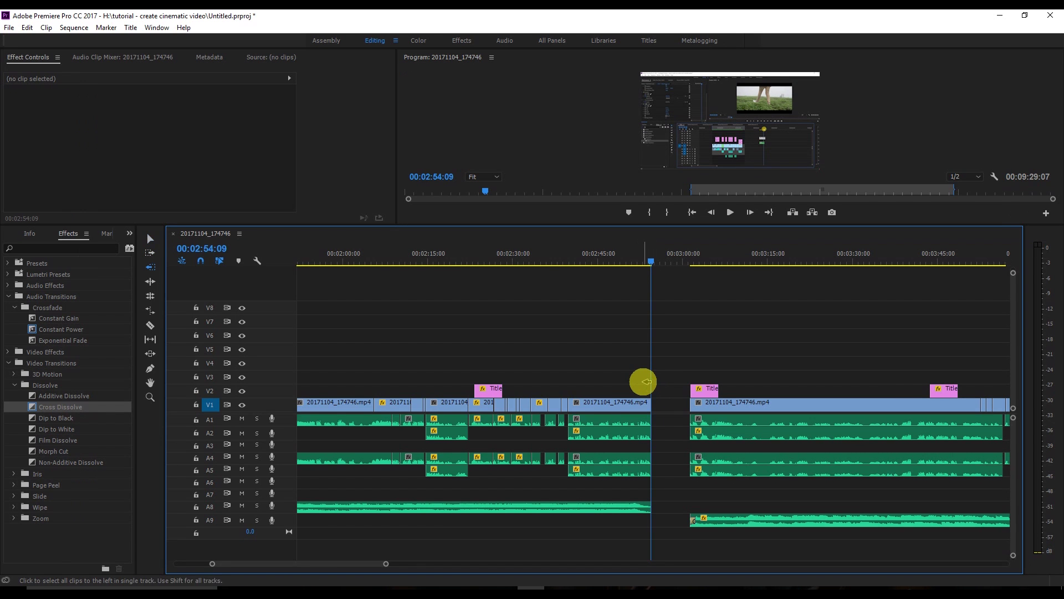
{"action": "left_click", "coordinate": [639, 404]}
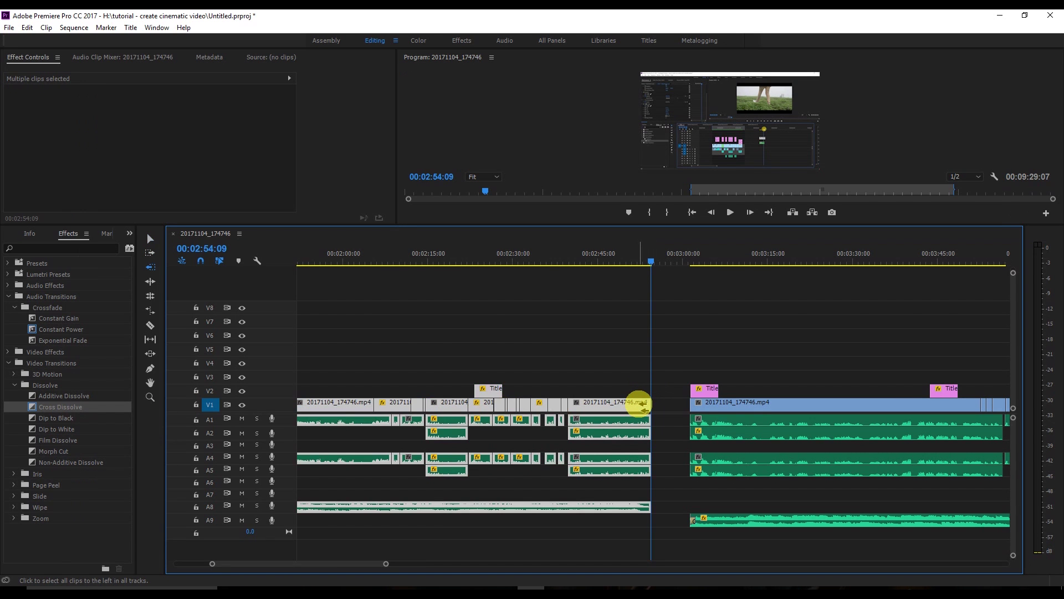
{"action": "left_click_drag", "start_coordinate": [638, 404], "coordinate": [571, 501]}
{"action": "key", "text": "minus"}
{"action": "key", "text": "minus"}
{"action": "key", "text": "minus"}
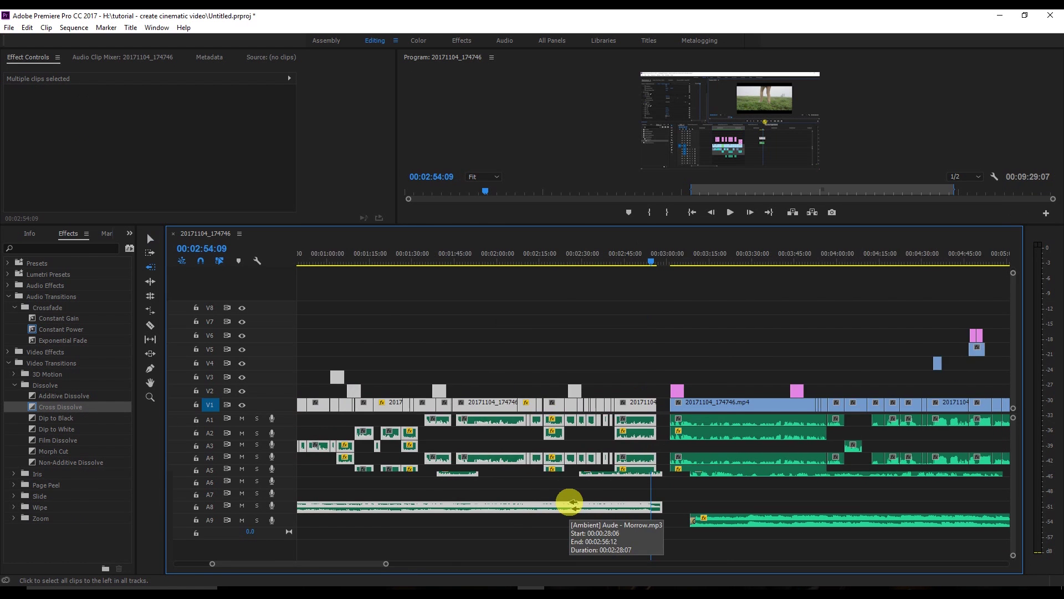
{"action": "key", "text": "minus"}
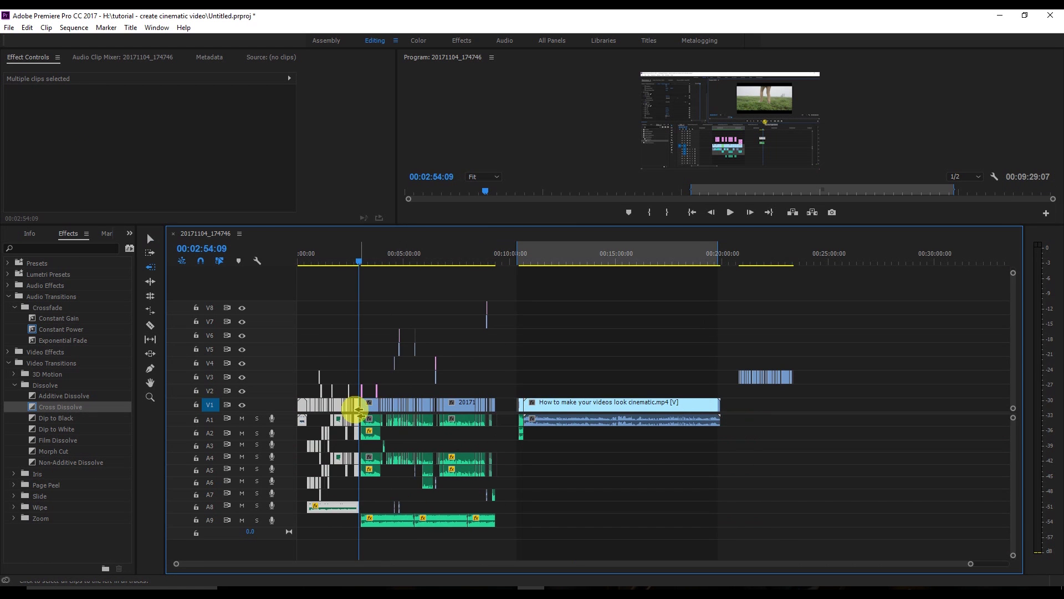
{"action": "left_click_drag", "start_coordinate": [339, 406], "coordinate": [868, 411]}
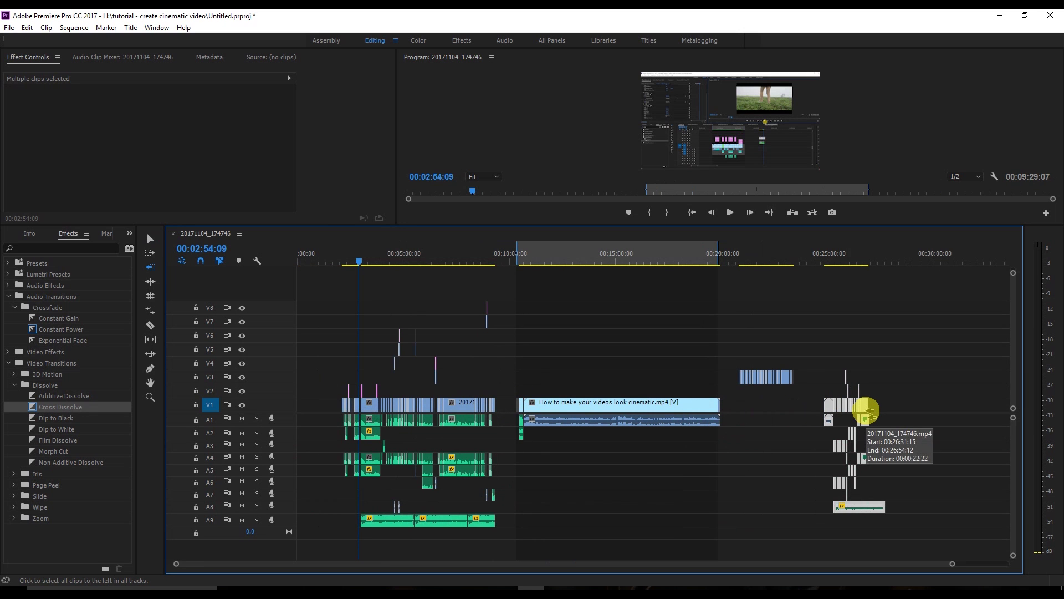
{"action": "key", "text": "ctrl+z"}
{"action": "left_click", "coordinate": [355, 407]}
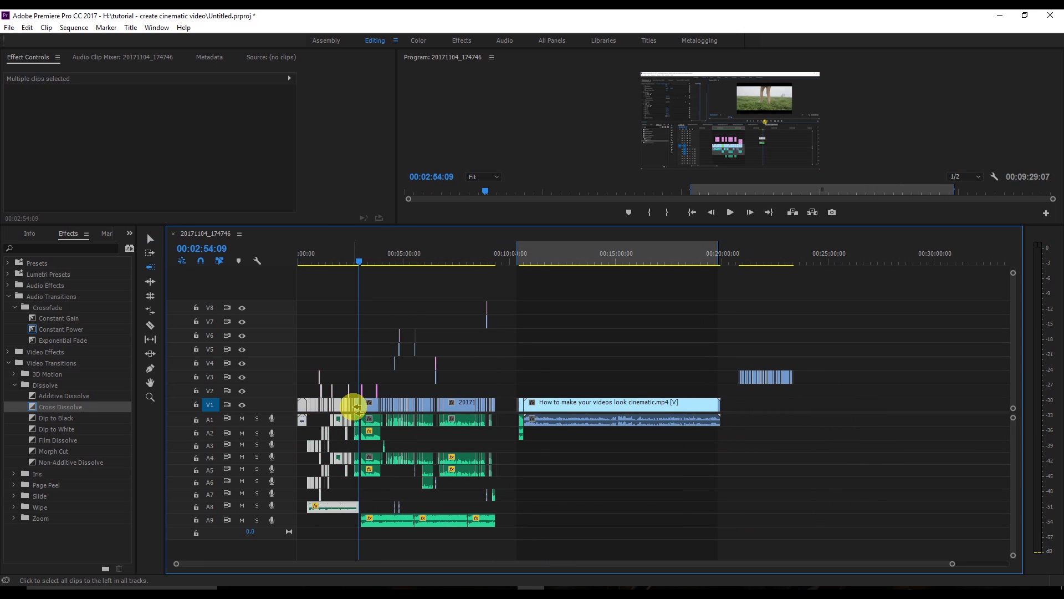
{"action": "left_click_drag", "start_coordinate": [355, 406], "coordinate": [859, 403]}
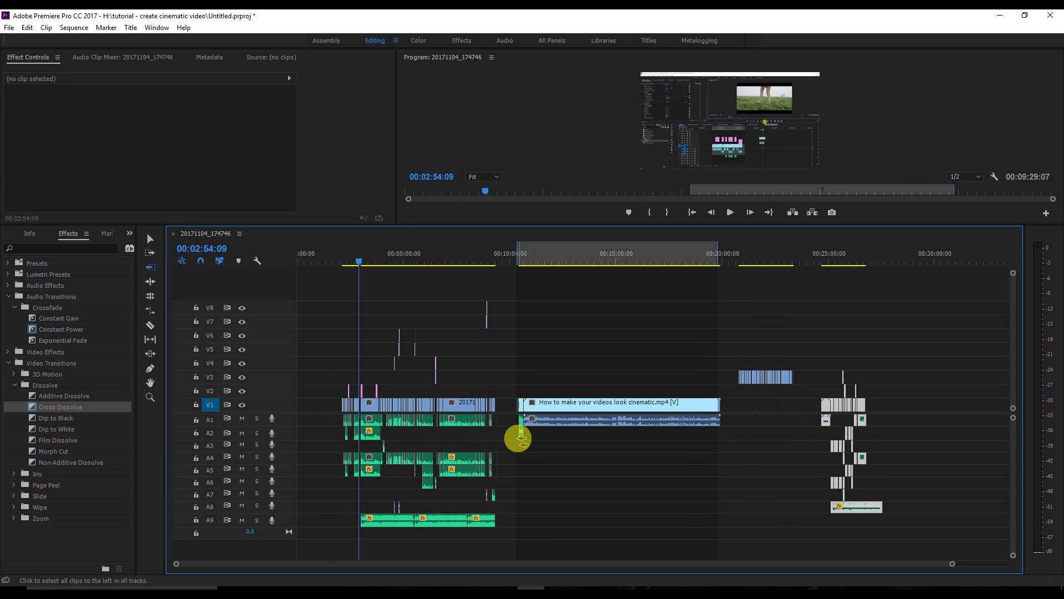
{"action": "key", "text": "ctrl+z"}
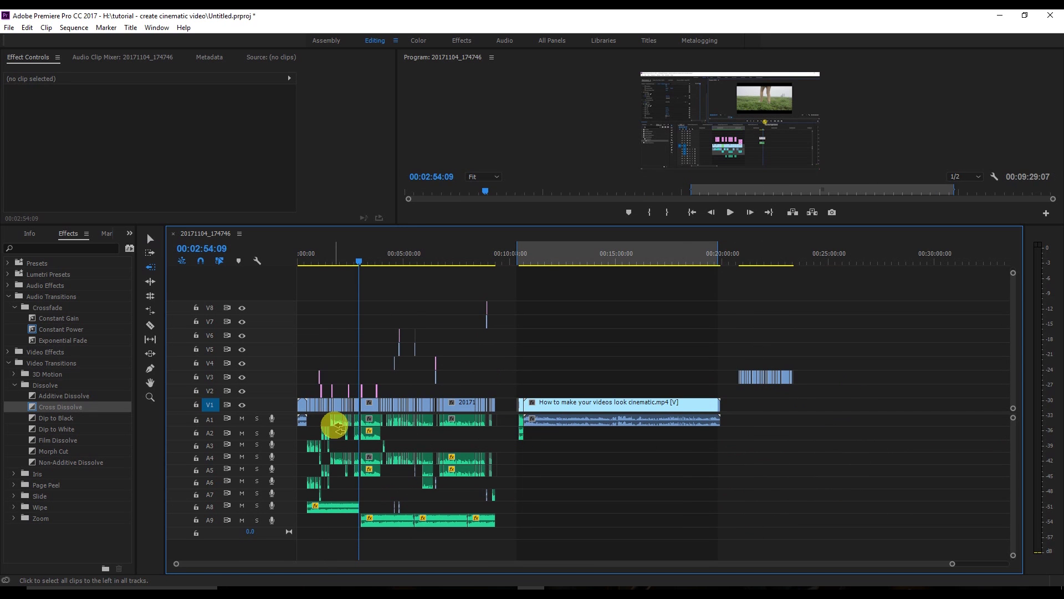
{"action": "key", "text": "equal"}
{"action": "key", "text": "equal"}
{"action": "key", "text": "equal"}
{"action": "key", "text": "equal"}
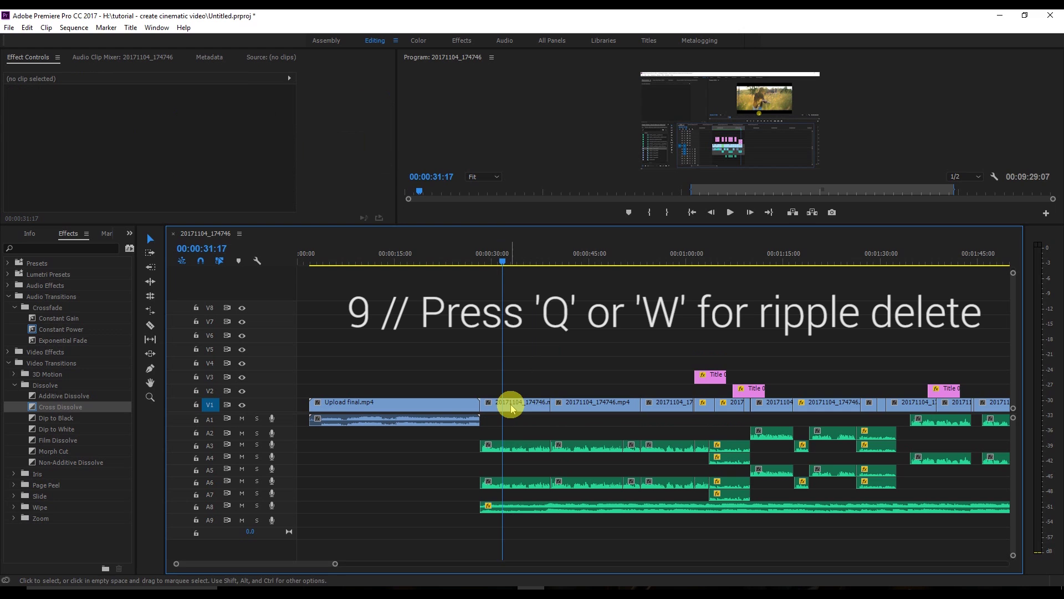
Step: Split all tracks at the playhead, delete the short segments and close the gap, then undo everything
{"action": "left_click", "coordinate": [521, 323]}
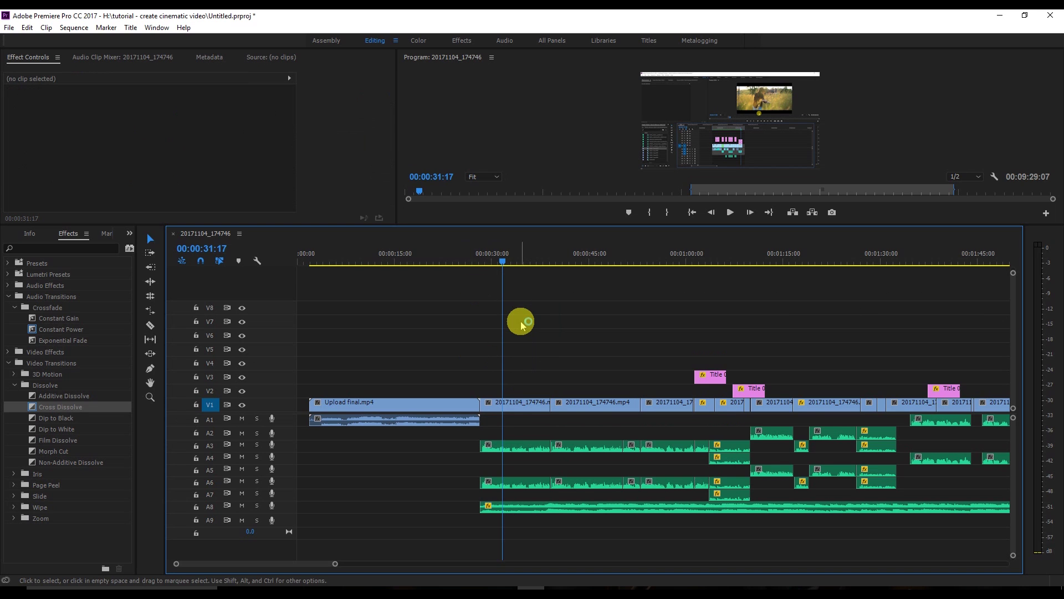
{"action": "key", "text": "ctrl+k"}
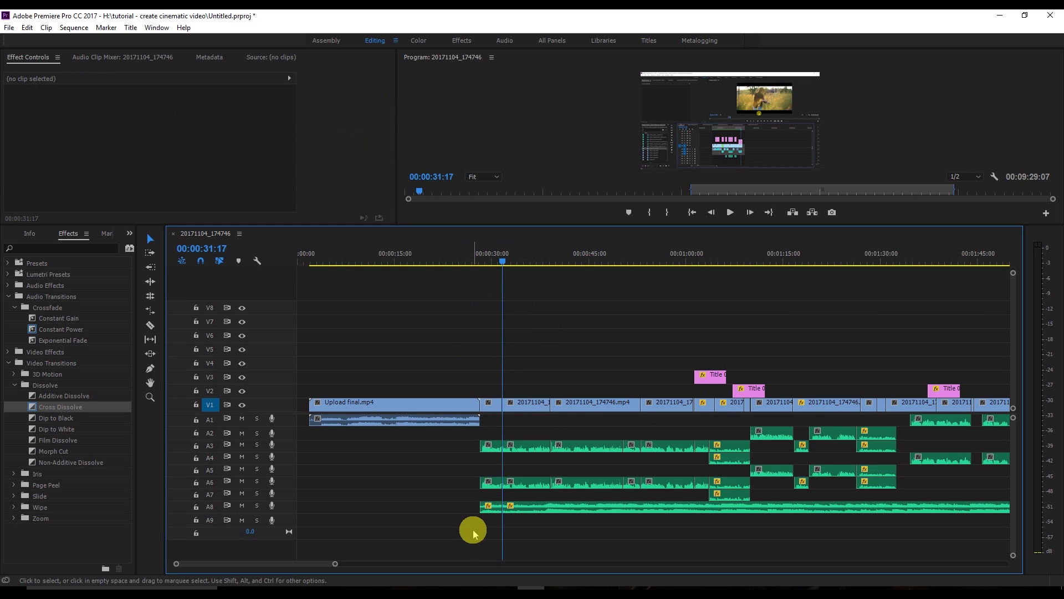
{"action": "left_click_drag", "start_coordinate": [474, 527], "coordinate": [488, 409]}
{"action": "key", "text": "Delete"}
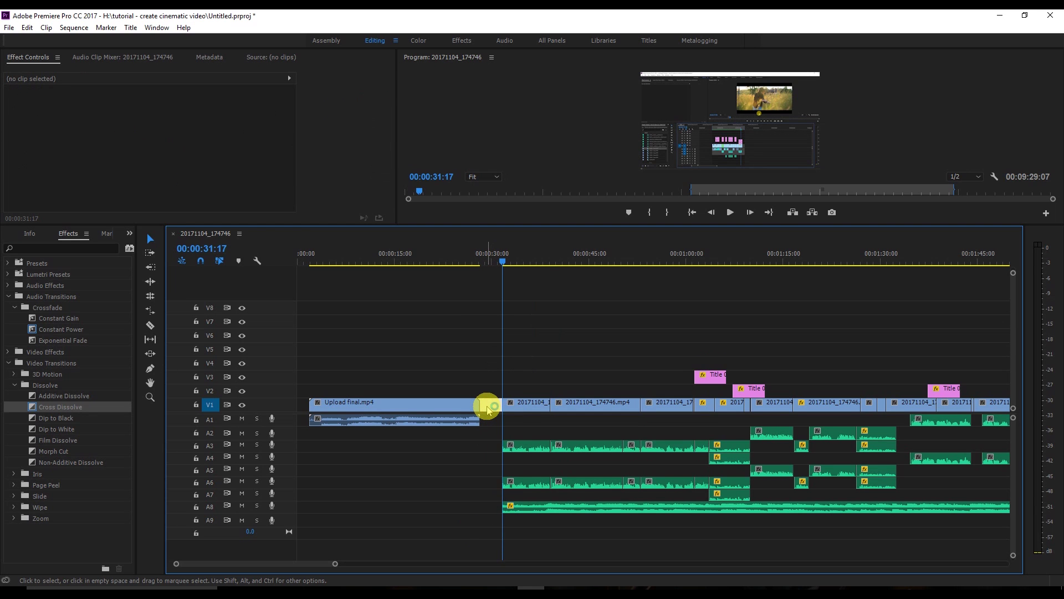
{"action": "key", "text": "Delete"}
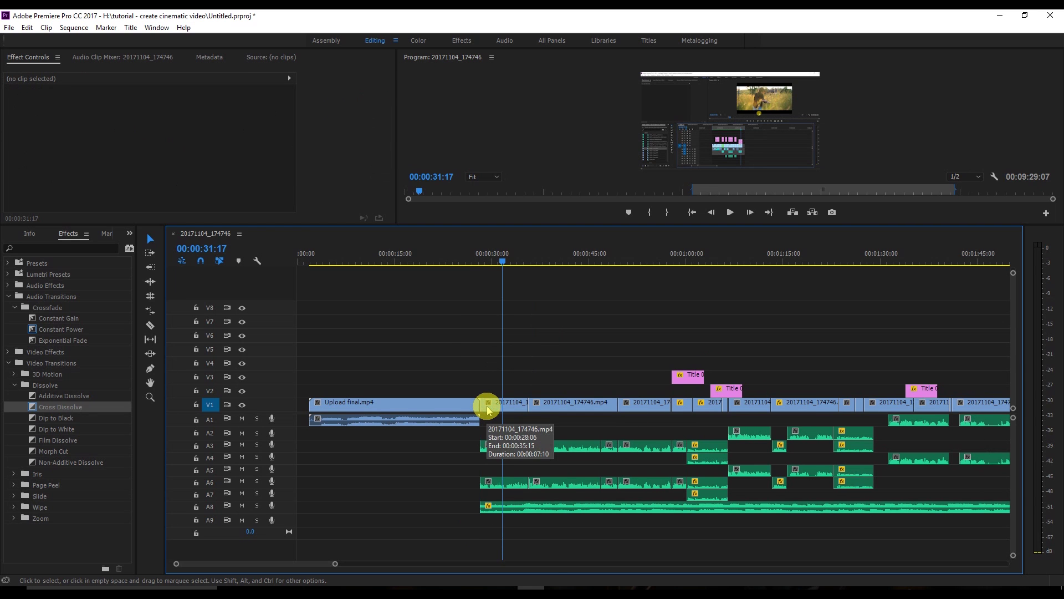
{"action": "key", "text": "ctrl+z"}
{"action": "key", "text": "ctrl+z"}
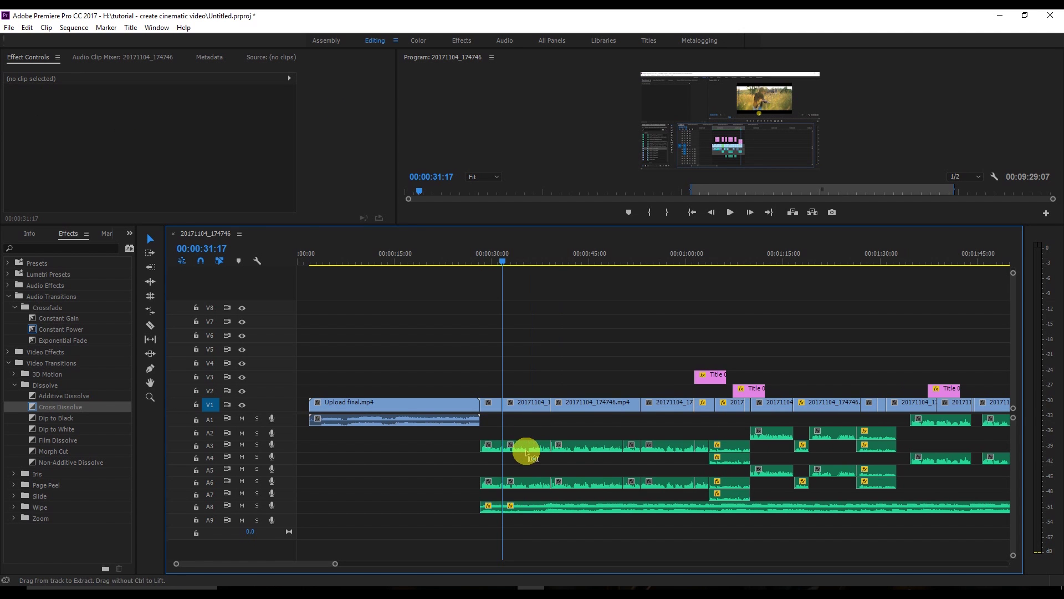
{"action": "key", "text": "ctrl+z"}
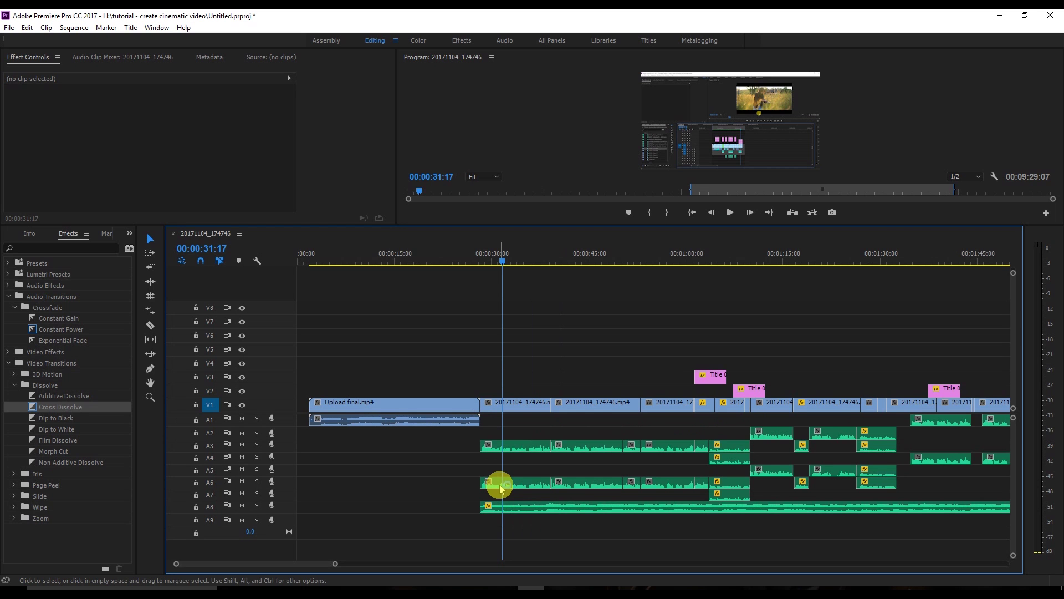
Step: Ripple-trim with Q and W at 00:00:33:00, undo, then zoom out to about six minutes
{"action": "key", "text": "q"}
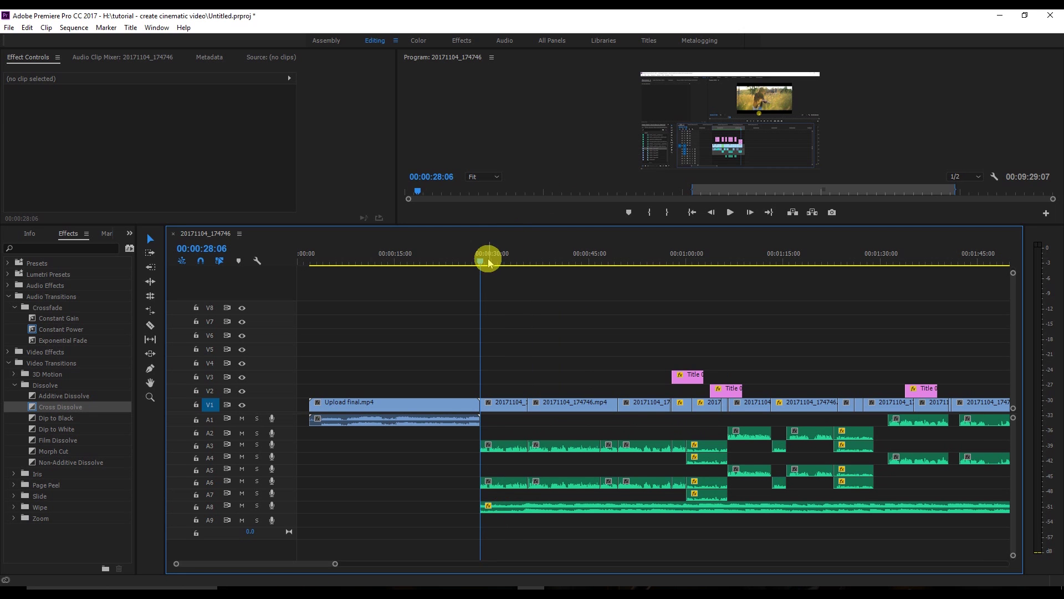
{"action": "left_click_drag", "start_coordinate": [480, 257], "coordinate": [511, 257]}
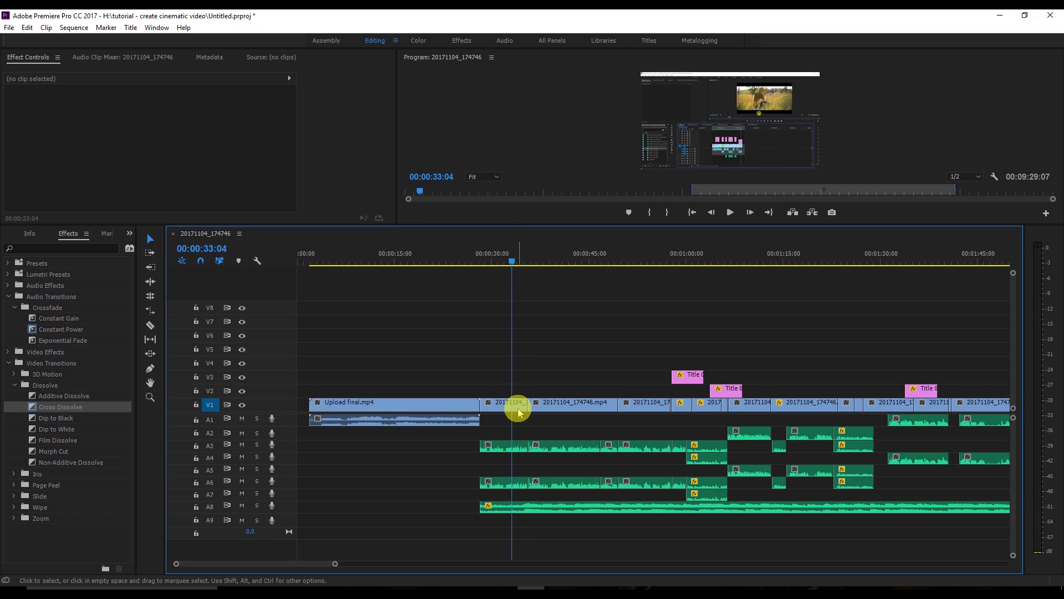
{"action": "key", "text": "w"}
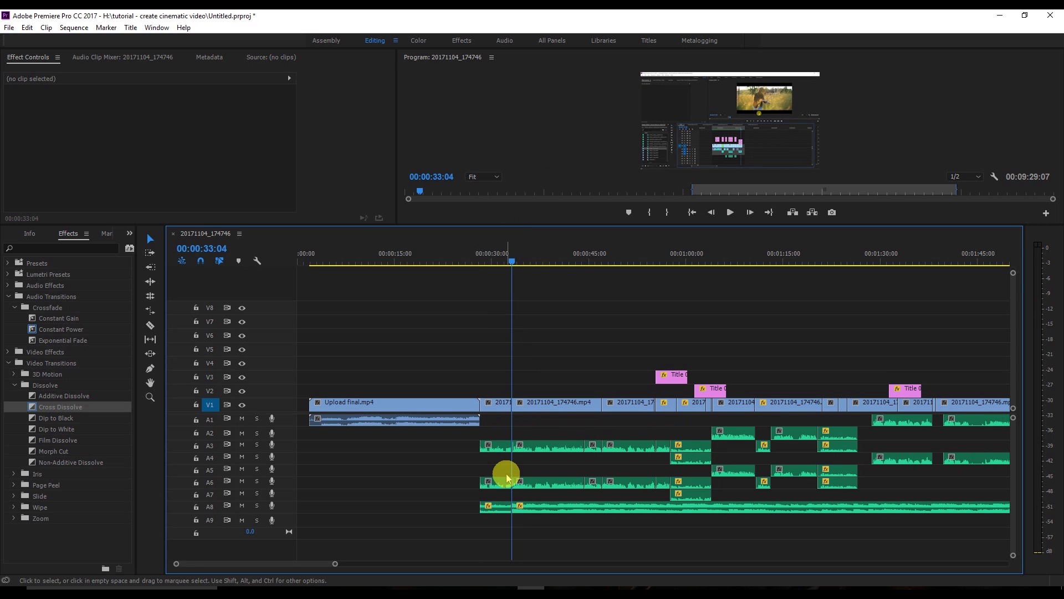
{"action": "key", "text": "ctrl+z"}
{"action": "key", "text": "ctrl+z"}
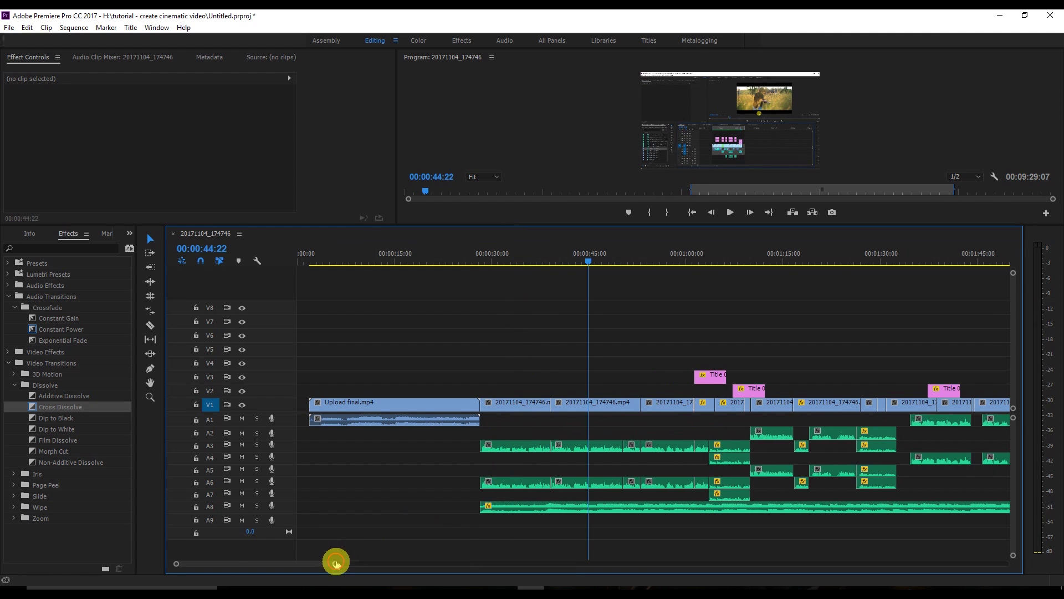
{"action": "left_click_drag", "start_coordinate": [335, 563], "coordinate": [475, 563]}
Step: Test a Q ripple trim at 00:01:58:08 and undo, then ripple-trim with W from 00:02:02:04
{"action": "left_click_drag", "start_coordinate": [389, 264], "coordinate": [538, 266]}
{"action": "left_click", "coordinate": [546, 407]}
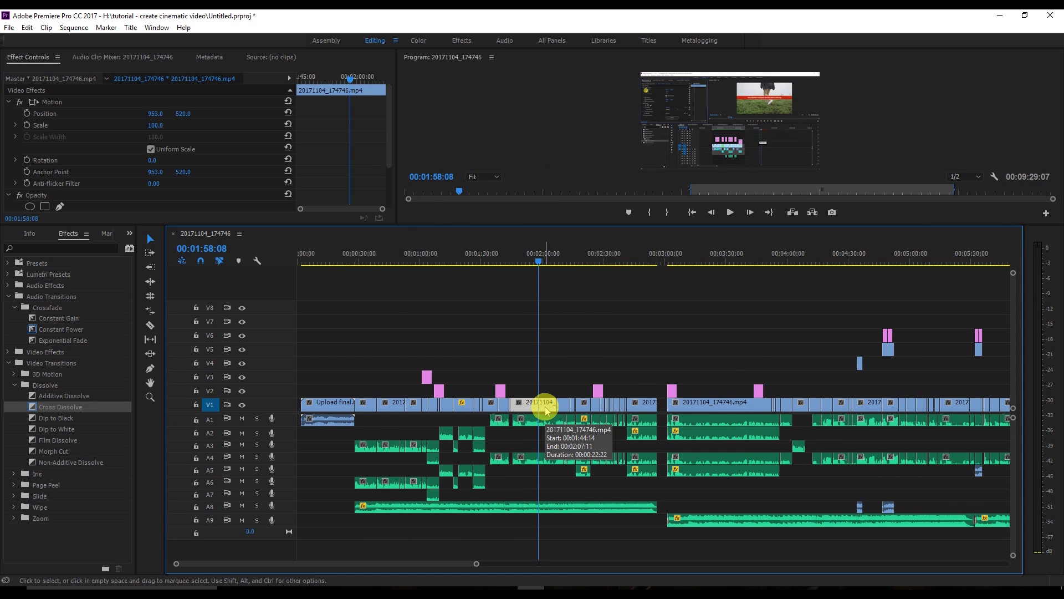
{"action": "key", "text": "q"}
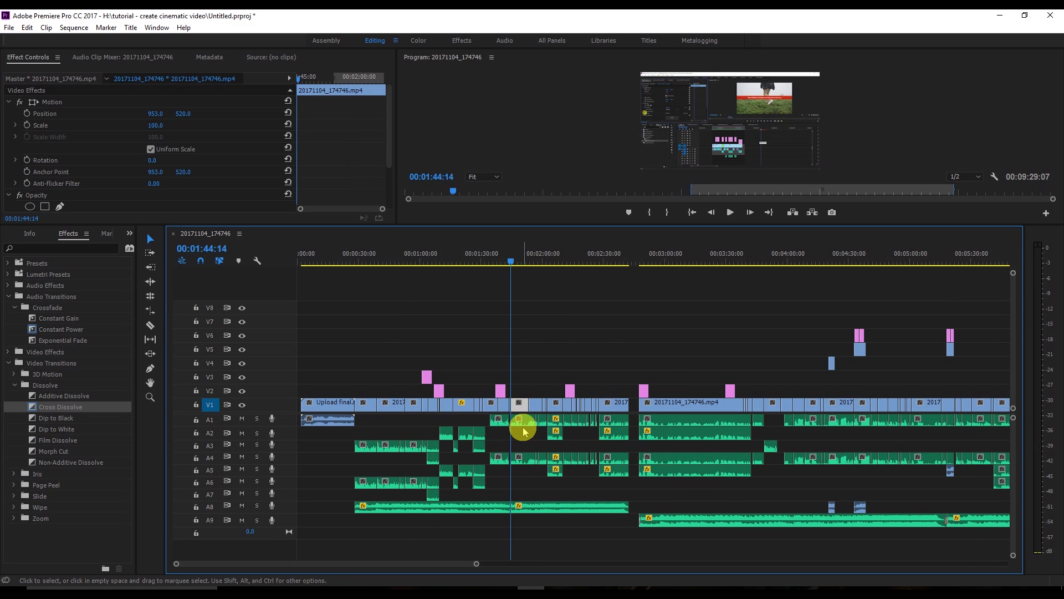
{"action": "key", "text": "ctrl+z"}
{"action": "left_click_drag", "start_coordinate": [510, 262], "coordinate": [547, 261]}
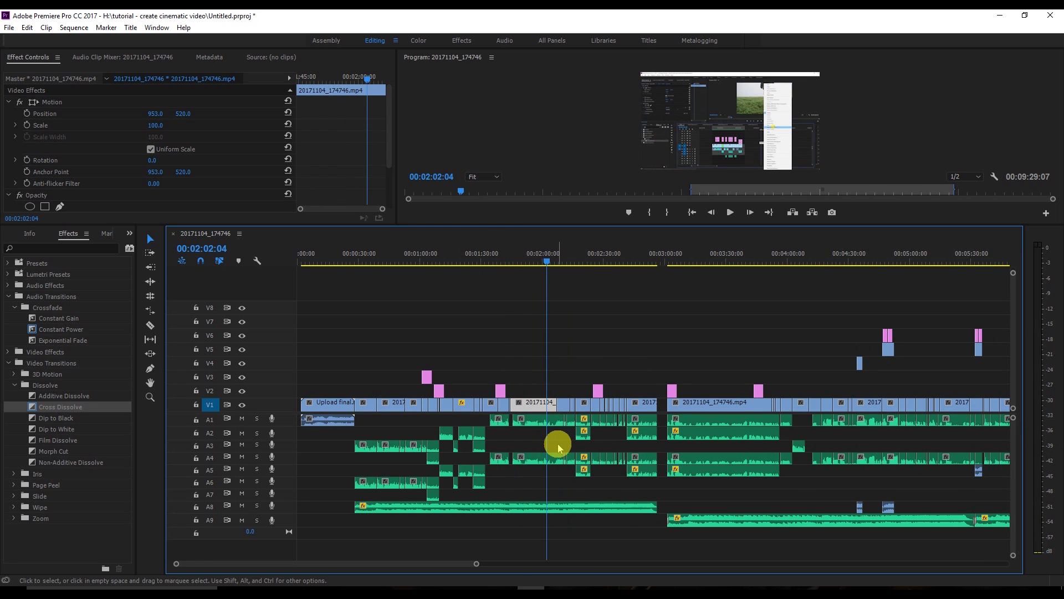
{"action": "key", "text": "w"}
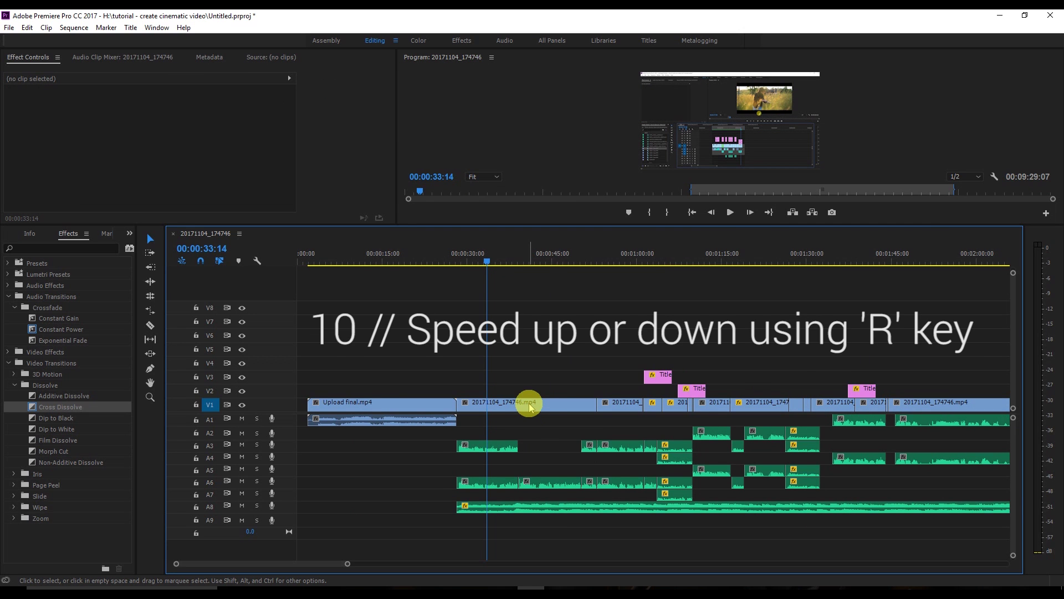
Step: Speed up the 20171104_174746.mp4 clip on V1 to 500% via Speed/Duration
{"action": "left_click", "coordinate": [550, 405]}
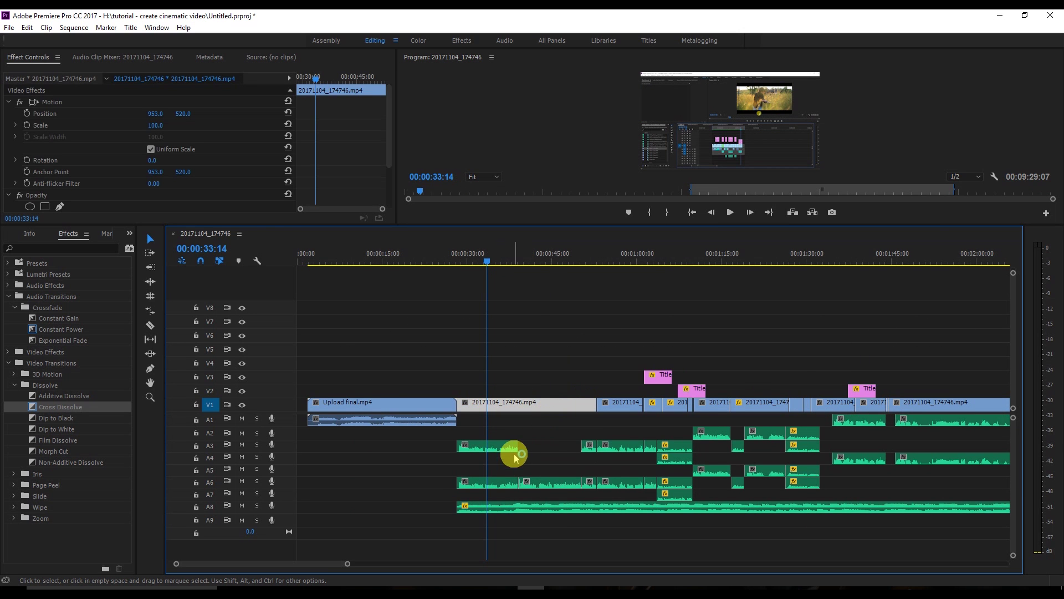
{"action": "right_click", "coordinate": [542, 404]}
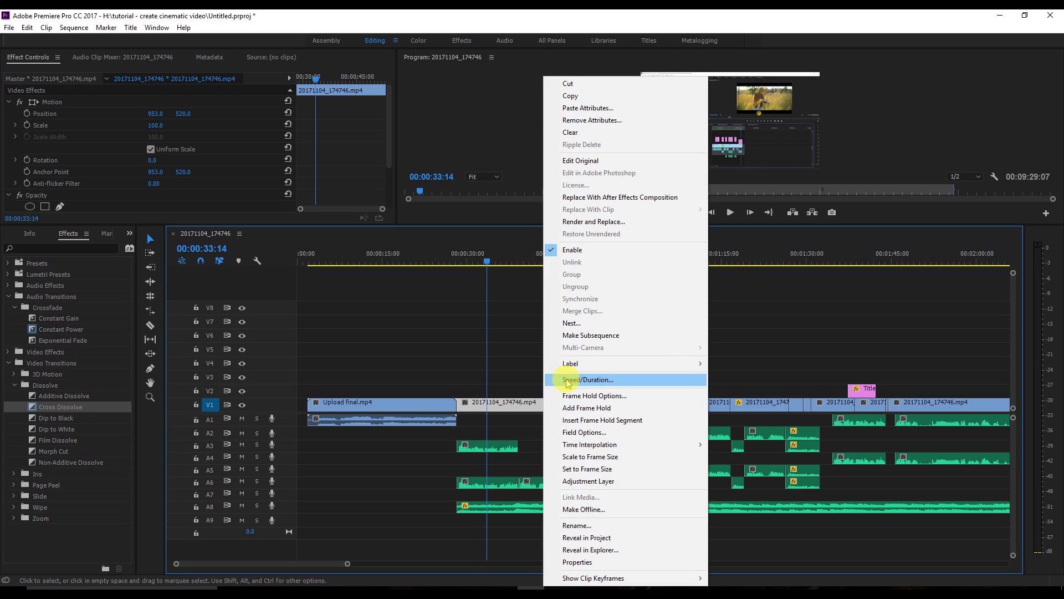
{"action": "left_click", "coordinate": [567, 380]}
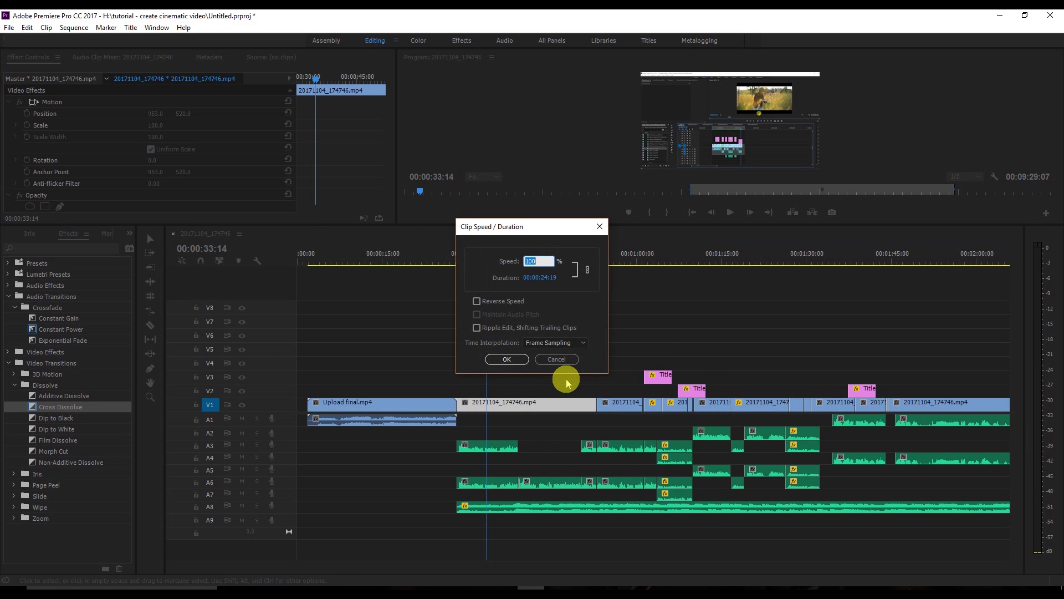
{"action": "type", "text": "52"}
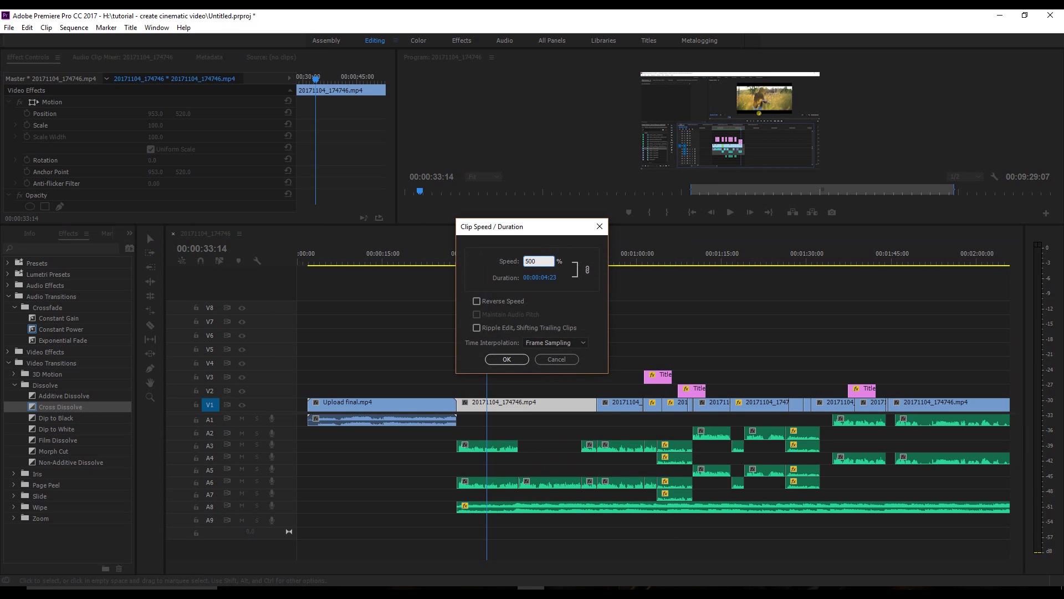
{"action": "type", "text": "0.0"}
{"action": "key", "text": "Return"}
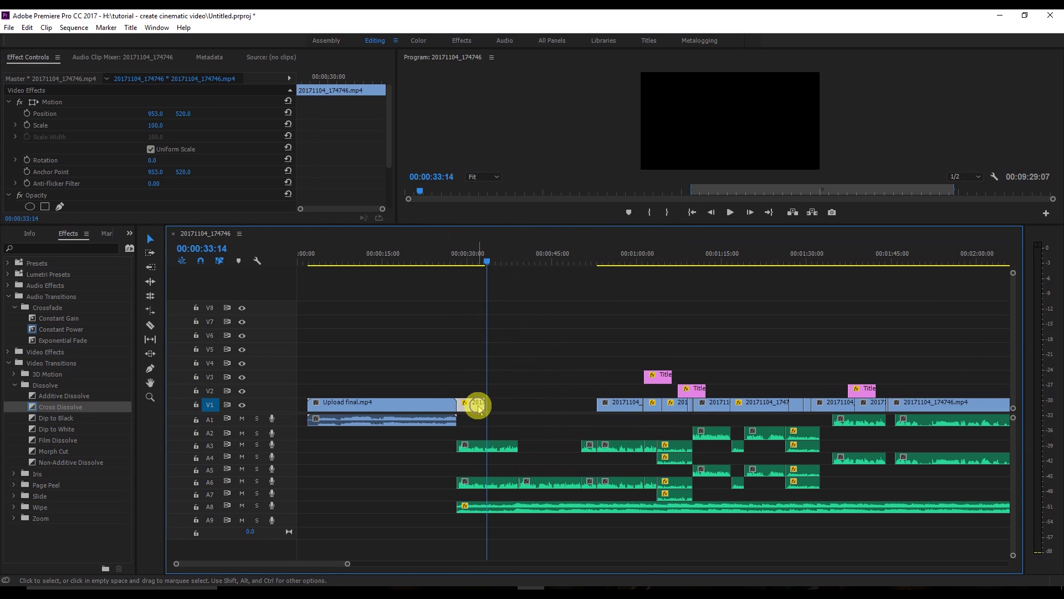
Step: Change the clip's speed to 250% in Speed/Duration
{"action": "right_click", "coordinate": [478, 406]}
{"action": "left_click", "coordinate": [513, 380]}
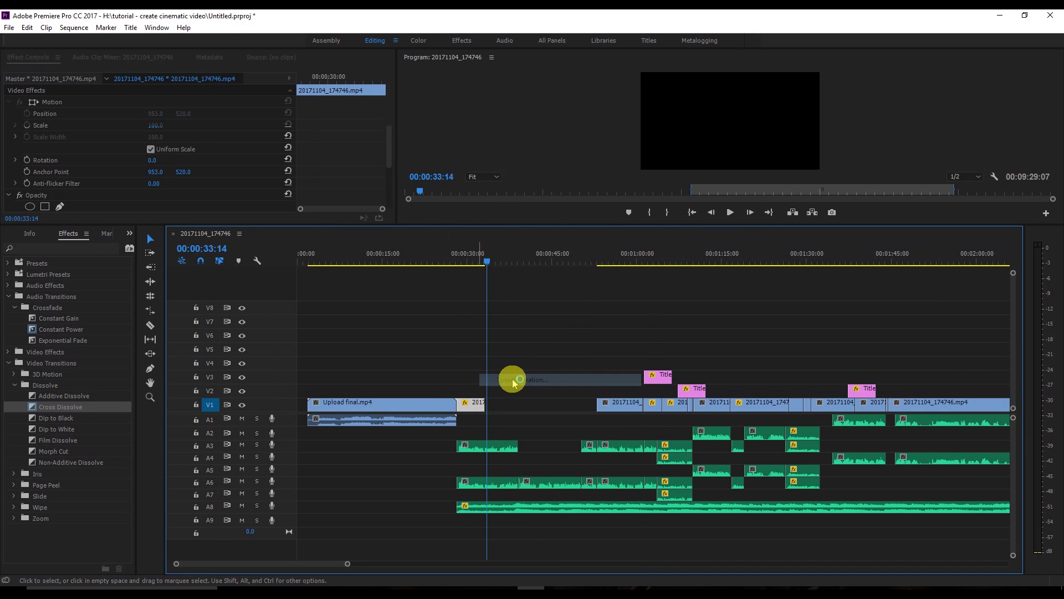
{"action": "type", "text": "250"}
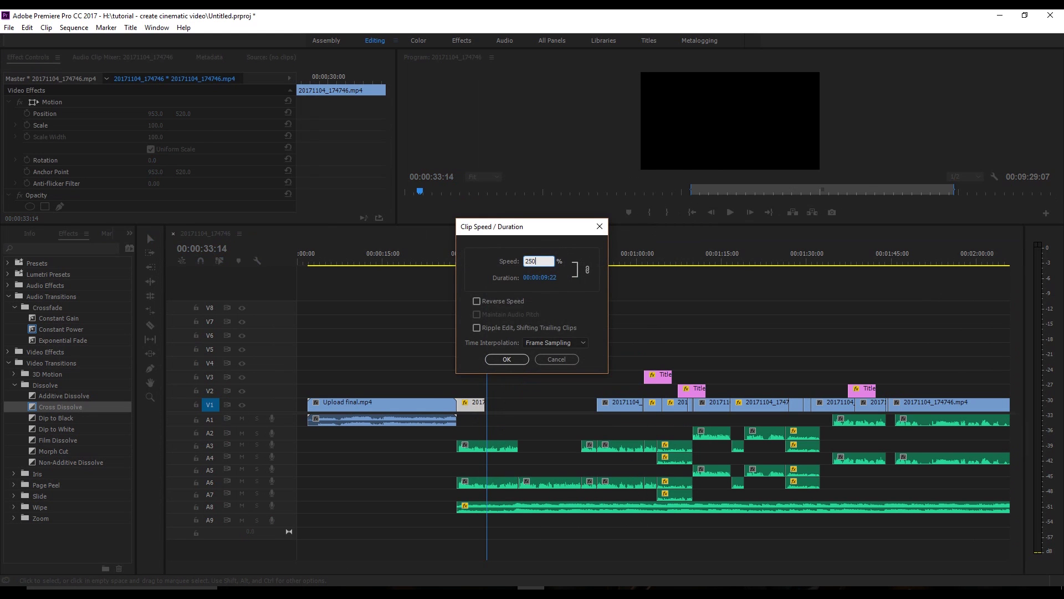
{"action": "key", "text": "Return"}
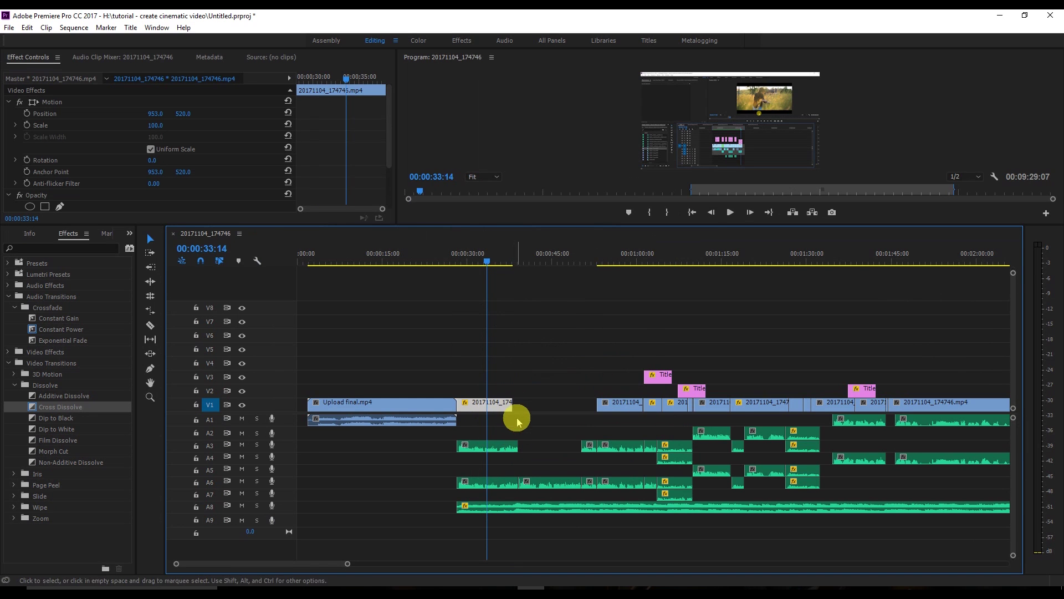
Step: Revise the clip's speed to 230%, giving a 00:00:10:18 duration
{"action": "right_click", "coordinate": [491, 404]}
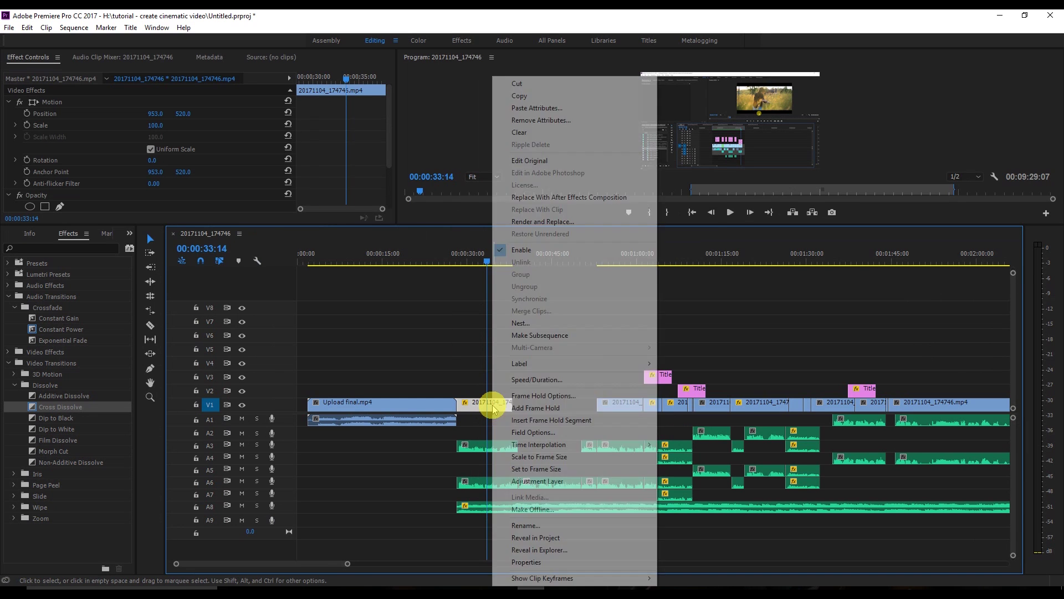
{"action": "left_click", "coordinate": [564, 380]}
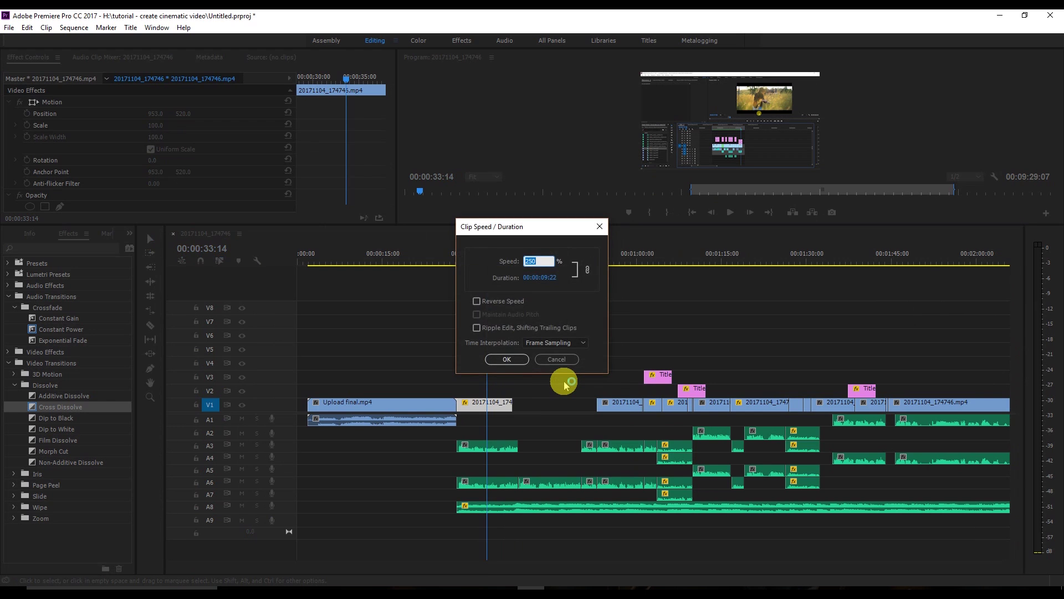
{"action": "type", "text": "2"}
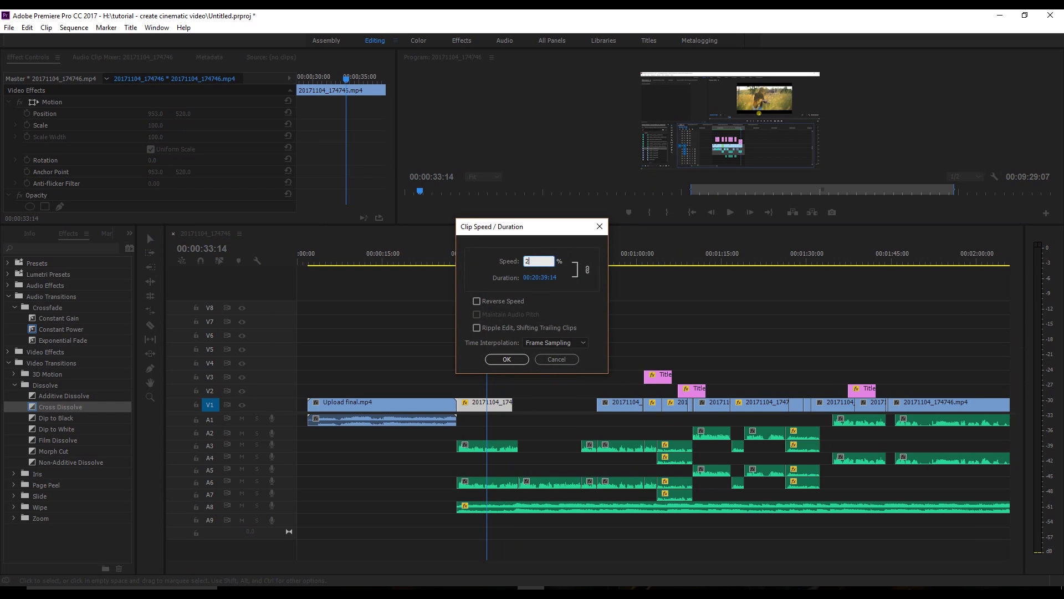
{"action": "type", "text": "30"}
{"action": "key", "text": "Return"}
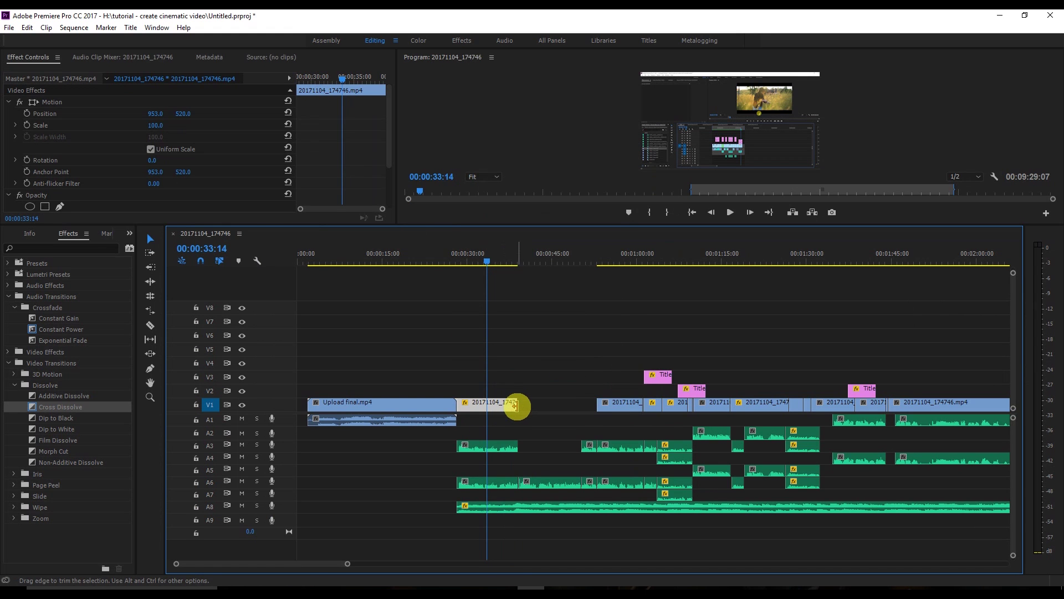
Step: Rate-stretch the V1 clip's right edge to 227.96% speed, 00:00:10:21 long, then return to Selection
{"action": "left_click", "coordinate": [516, 406]}
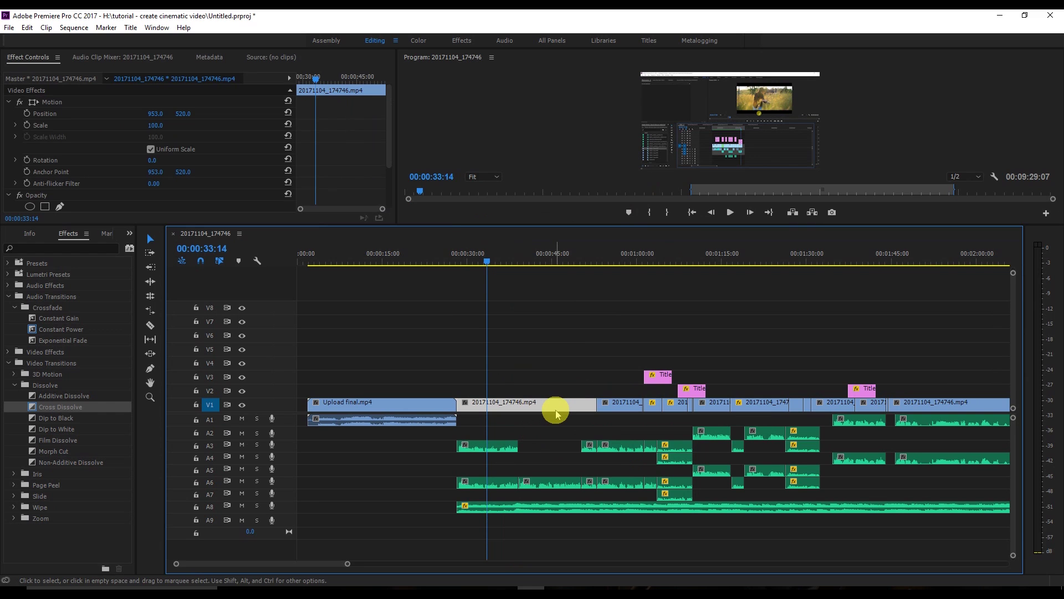
{"action": "key", "text": "r"}
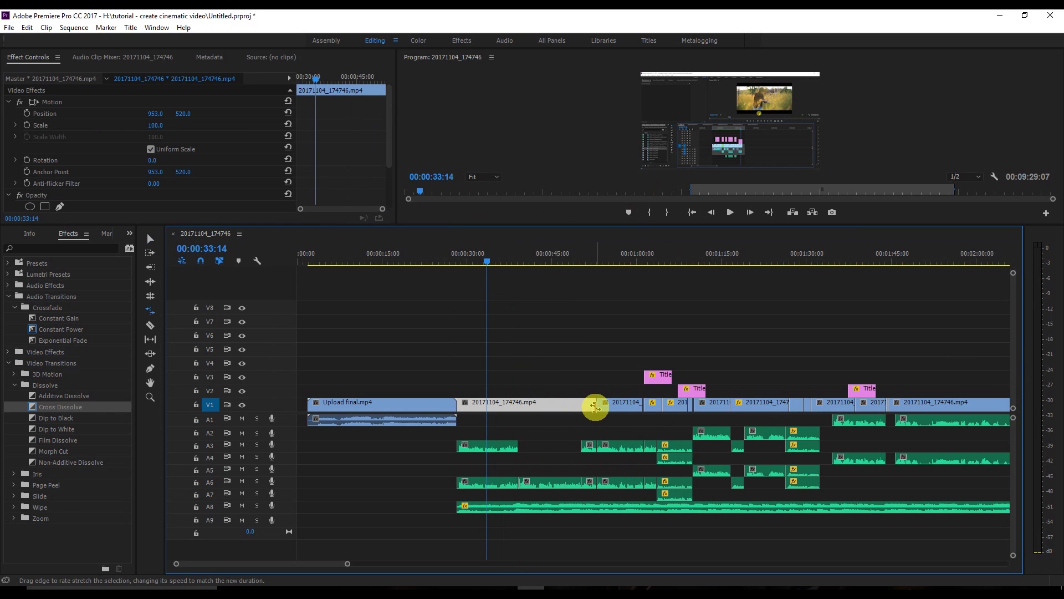
{"action": "left_click_drag", "start_coordinate": [594, 408], "coordinate": [516, 407]}
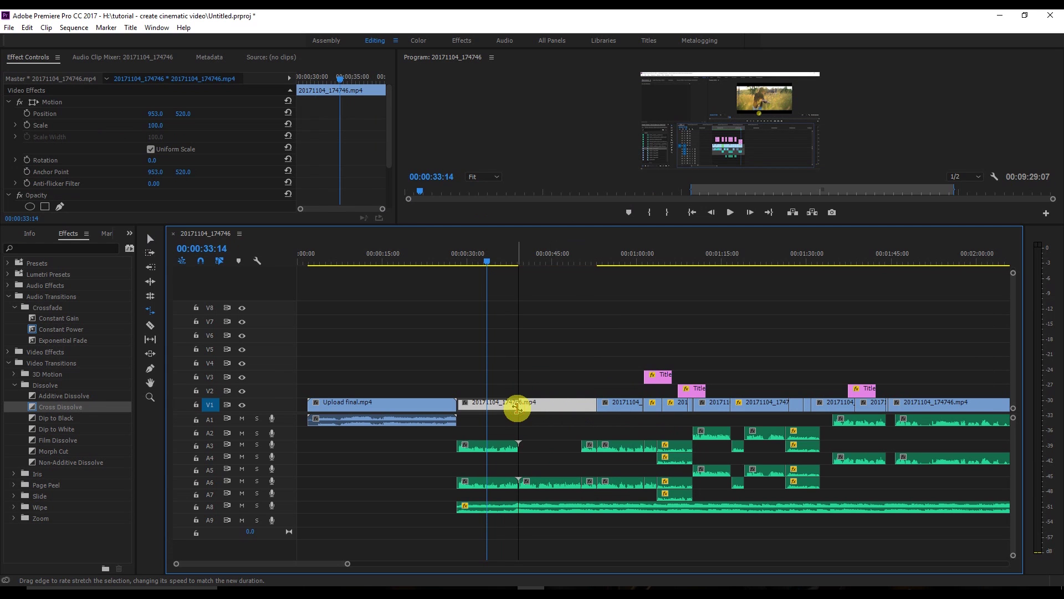
{"action": "key", "text": "v"}
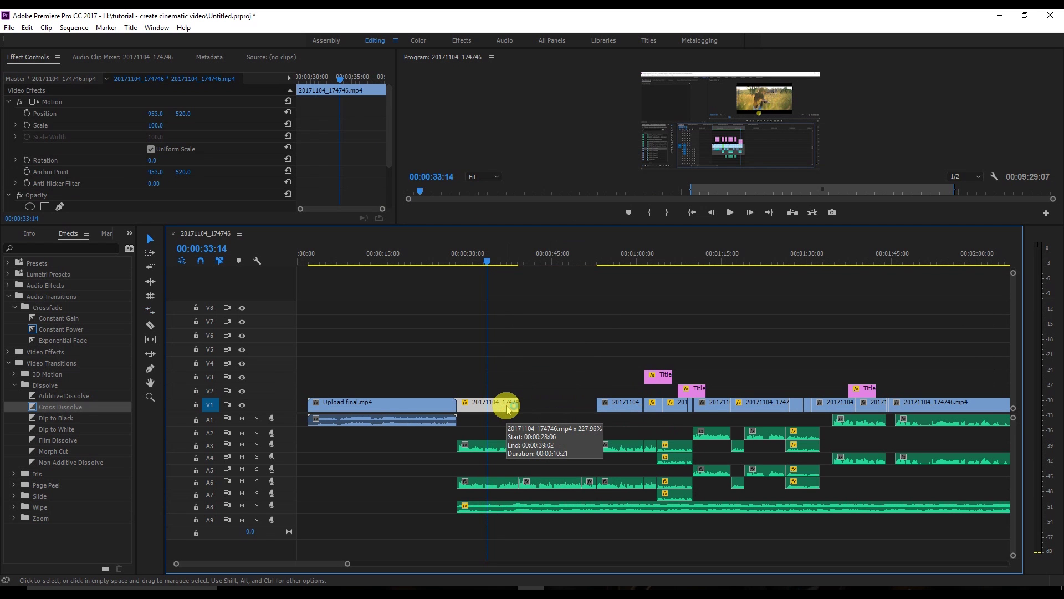
{"action": "right_click", "coordinate": [508, 408]}
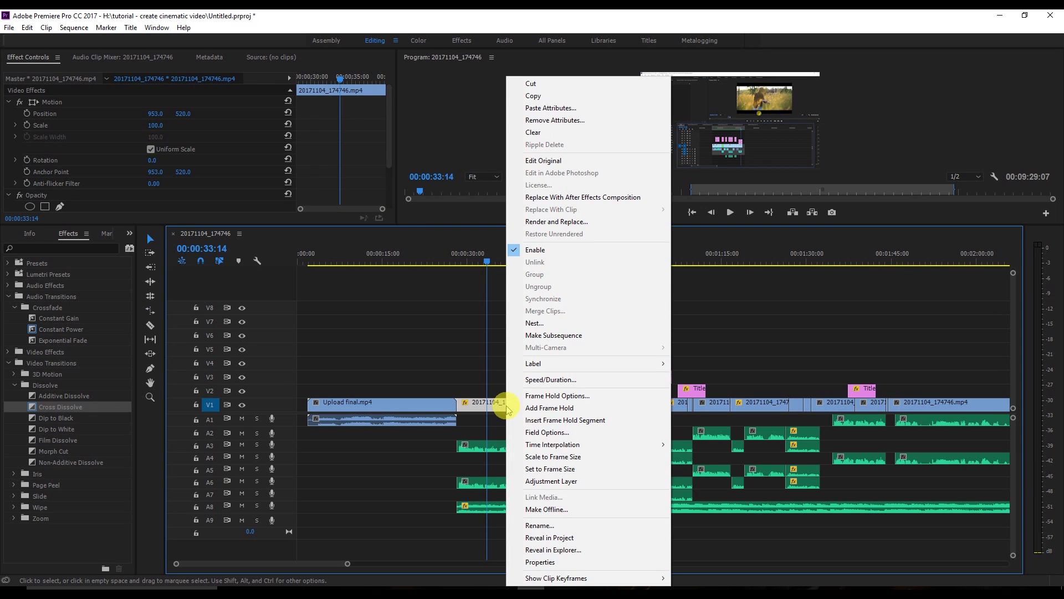
{"action": "left_click", "coordinate": [552, 380]}
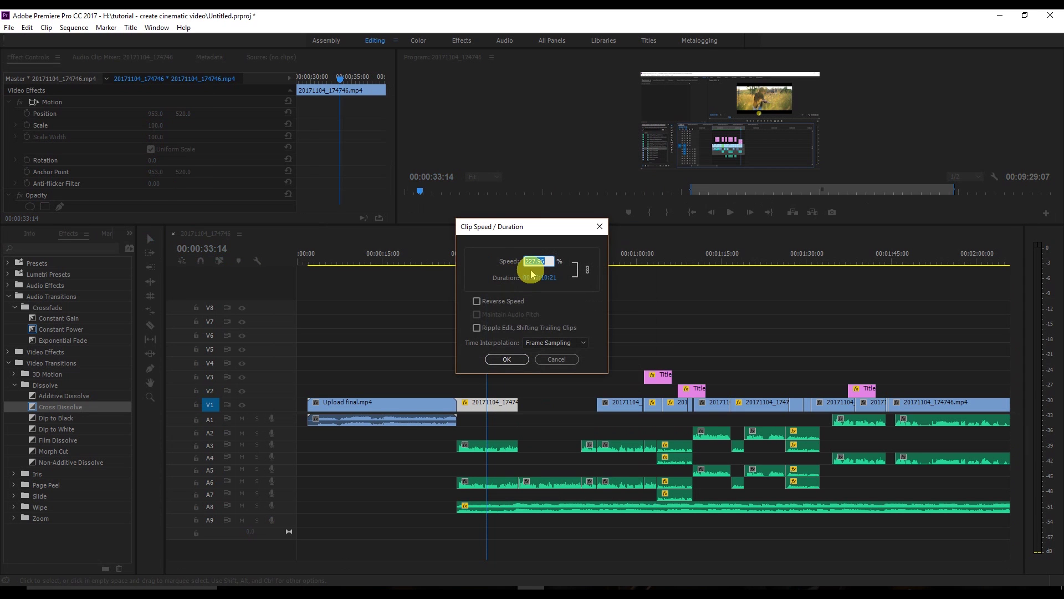
{"action": "left_click", "coordinate": [565, 362]}
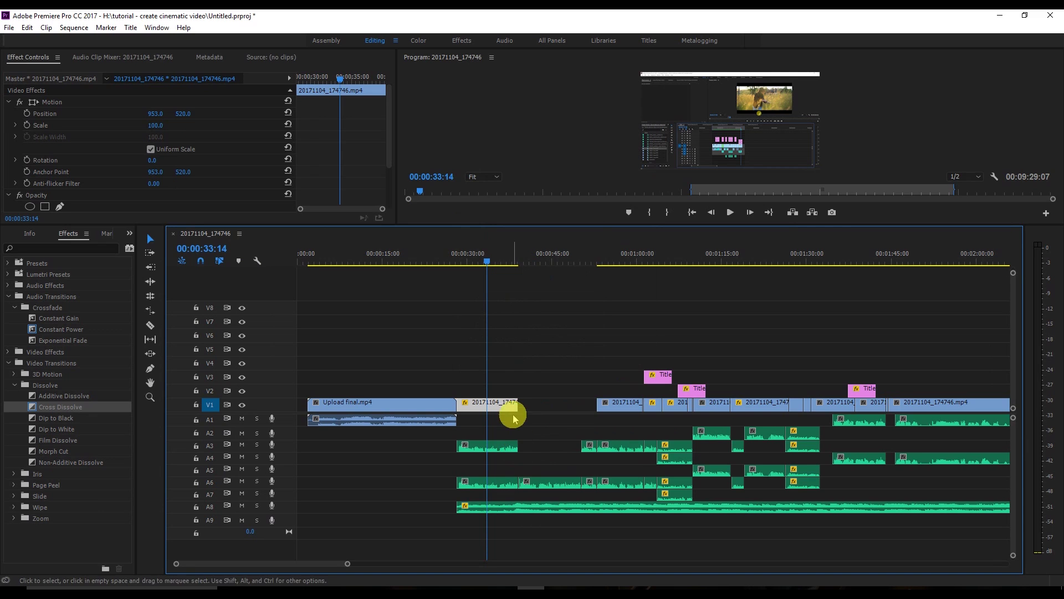